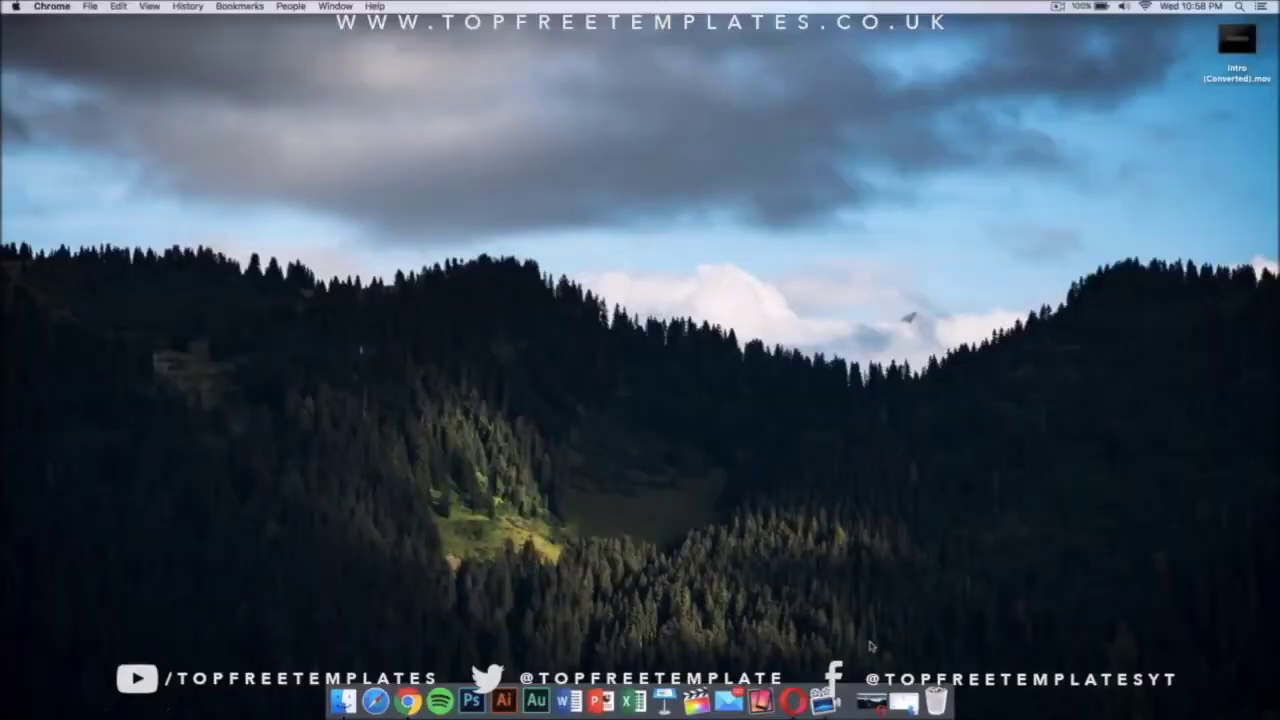
# In Opera, close the Unsplash tab and start the After Effects CC free trial.
pyautogui.click(793, 700)
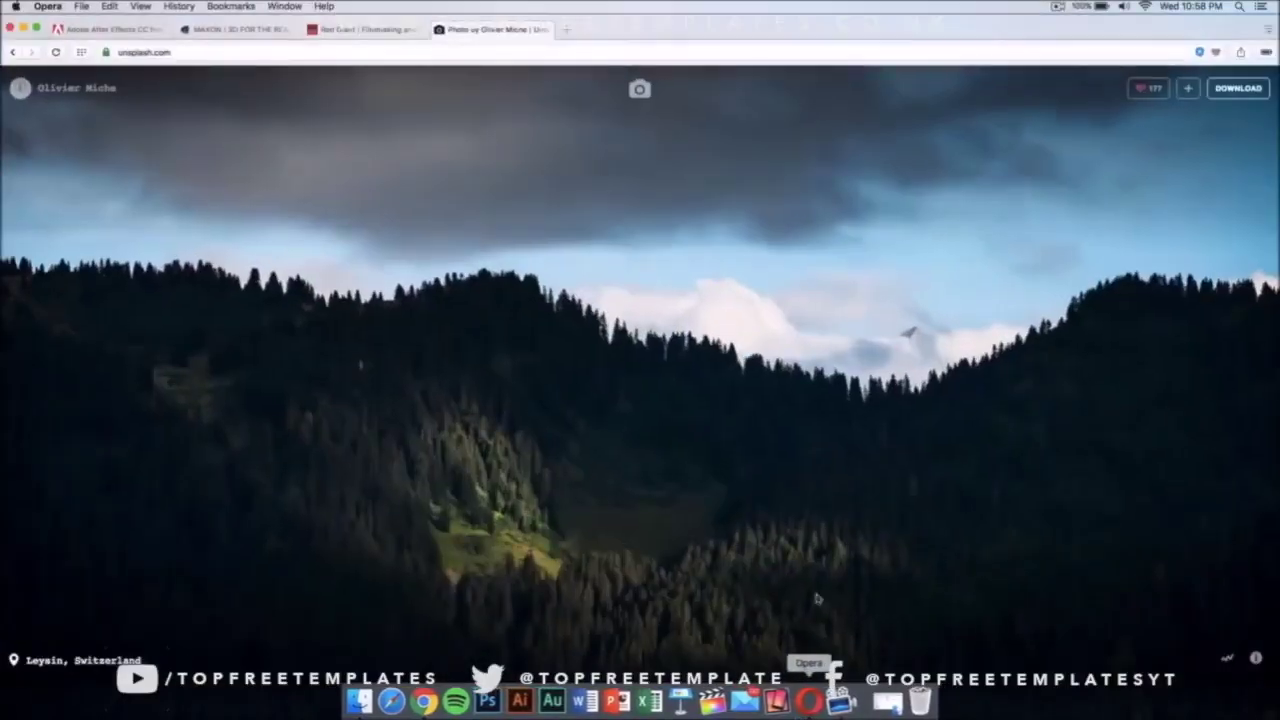
pyautogui.click(440, 29)
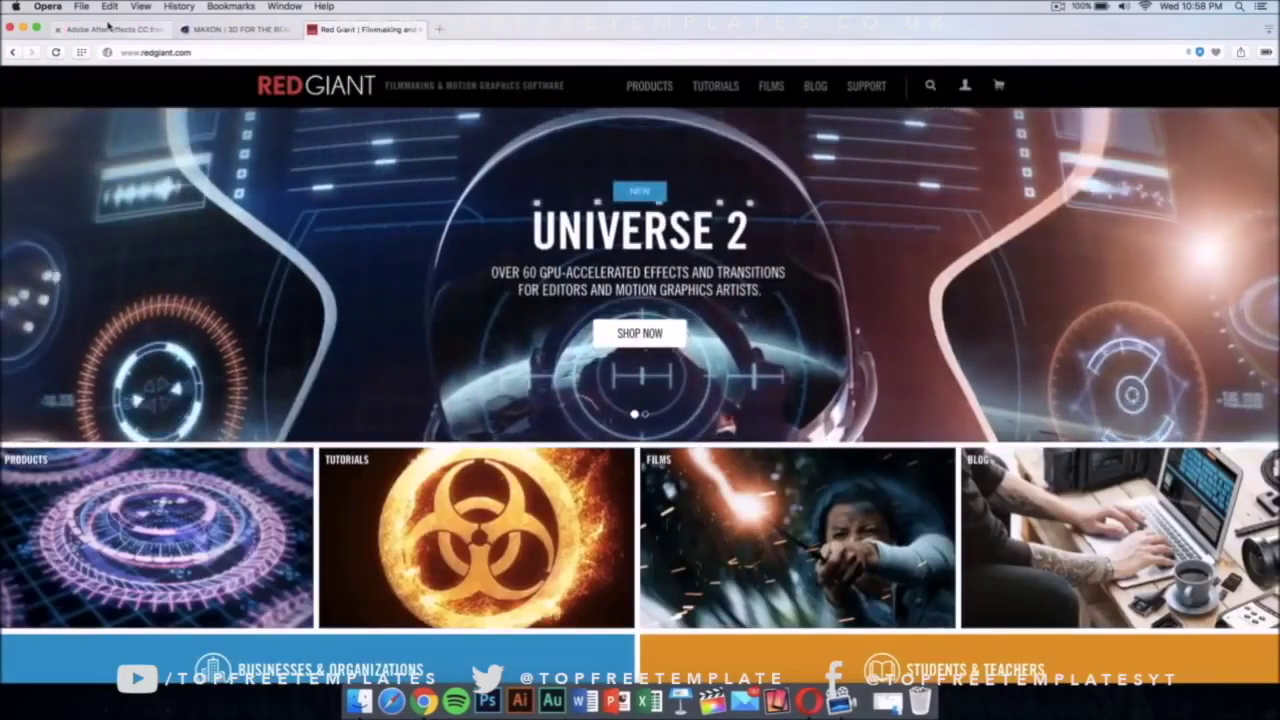
pyautogui.click(160, 29)
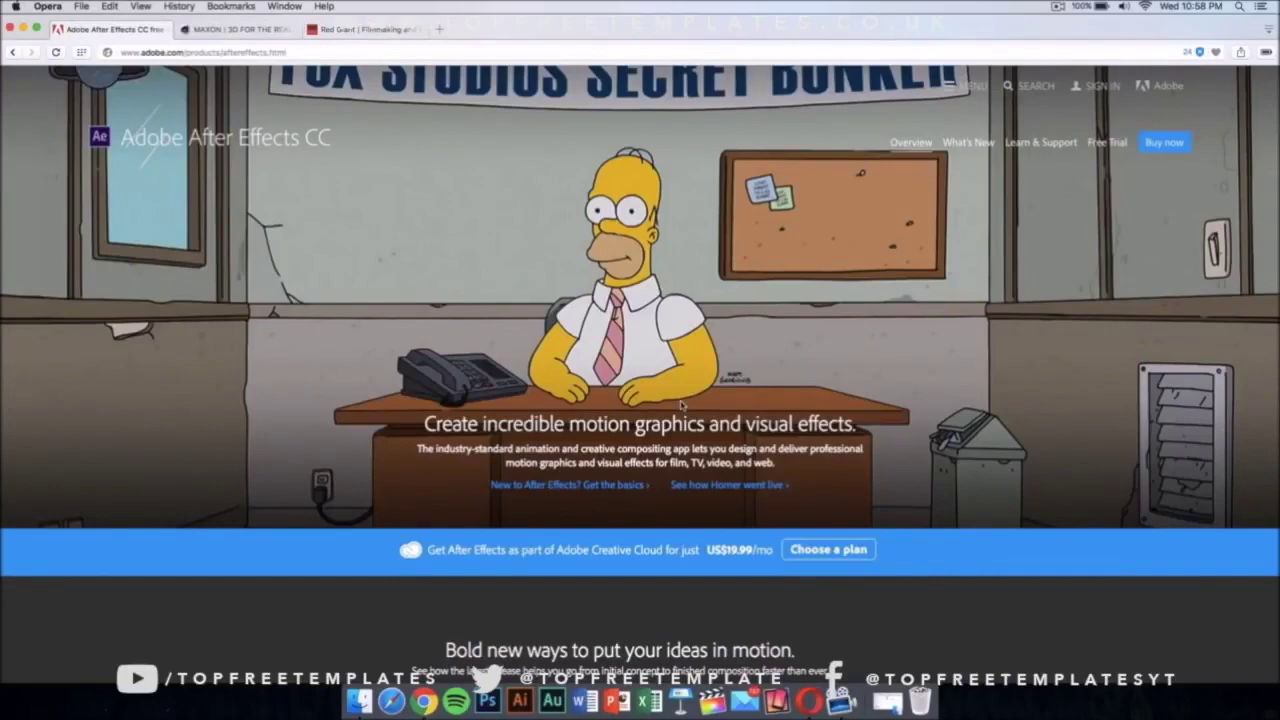
pyautogui.scroll(-10, 700, 404)
pyautogui.scroll(10, 720, 403)
pyautogui.click(1100, 143)
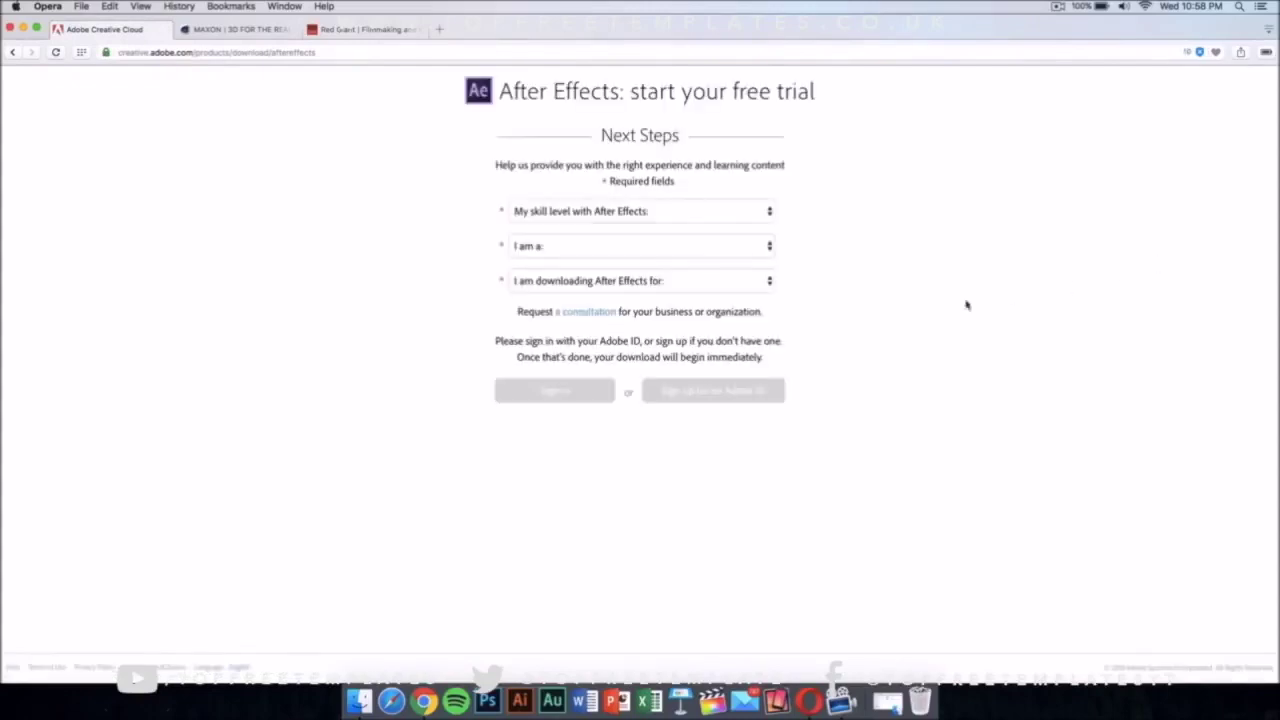
# Answer Experienced, Web or Mobile Designer/Developer, and organization's use, then close the Adobe ID sign-up tab.
pyautogui.click(680, 211)
pyautogui.click(677, 240)
pyautogui.click(677, 248)
pyautogui.click(663, 297)
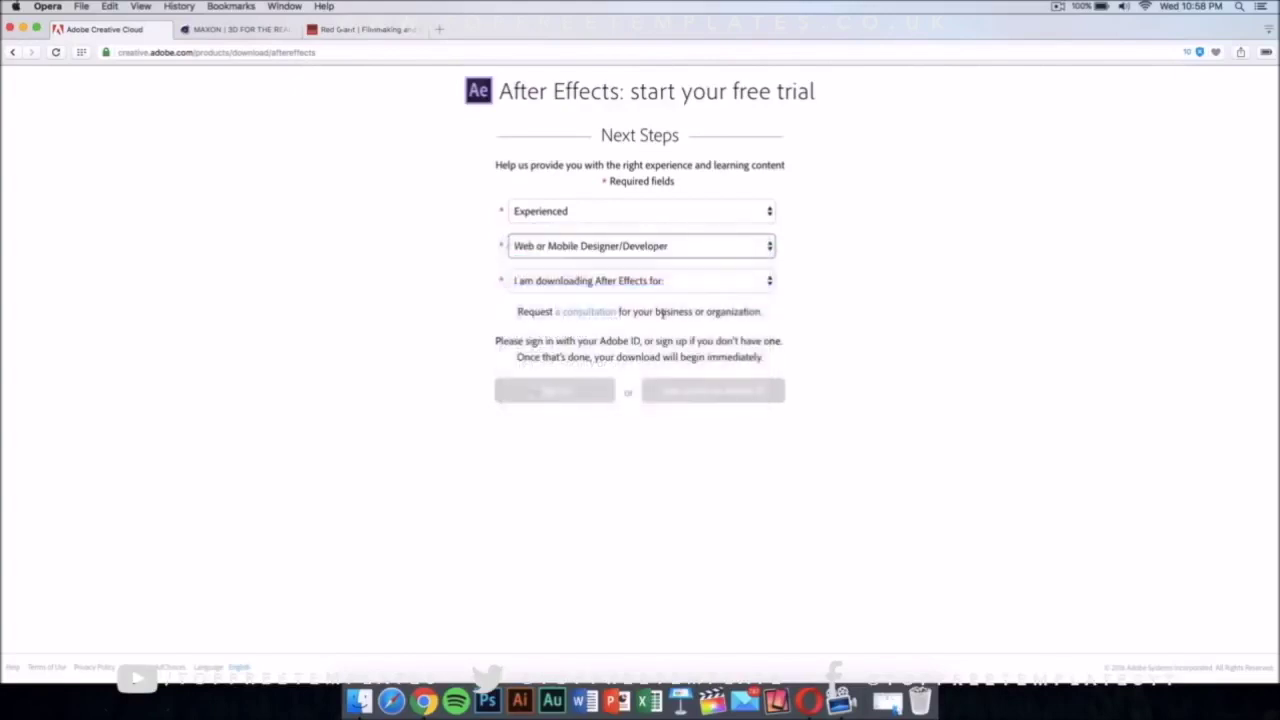
pyautogui.click(683, 287)
pyautogui.click(668, 340)
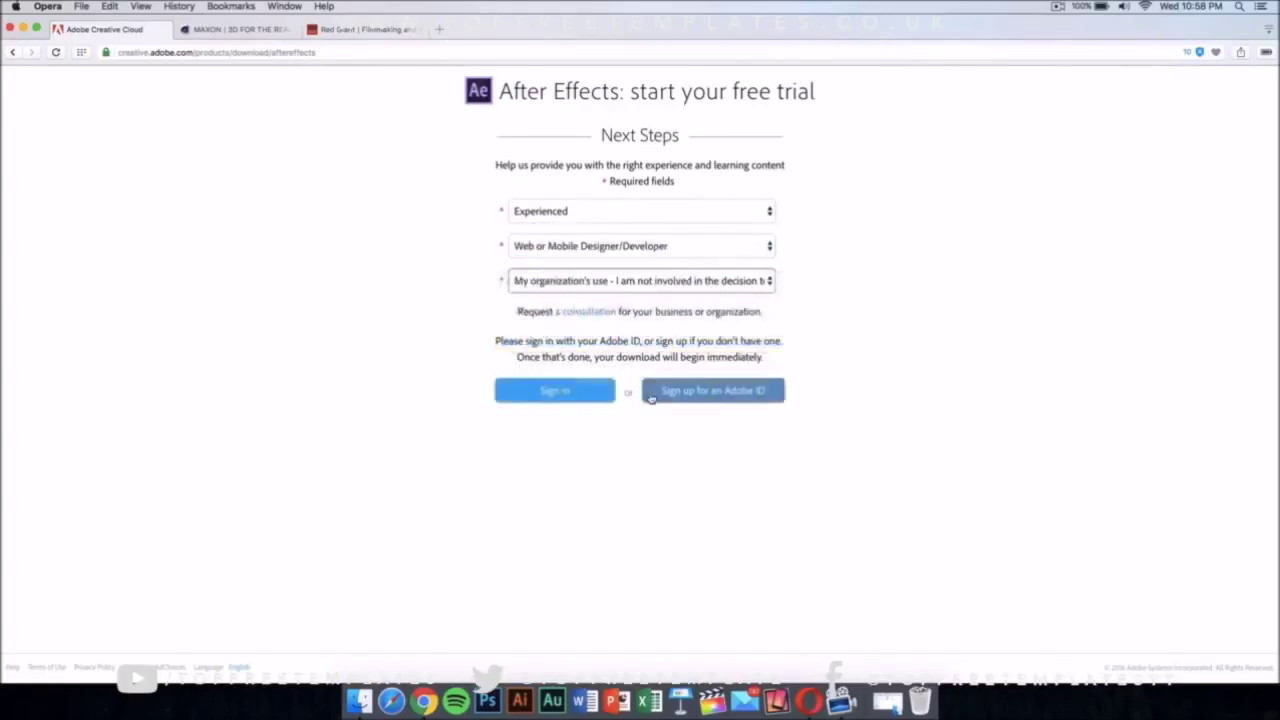
pyautogui.click(682, 399)
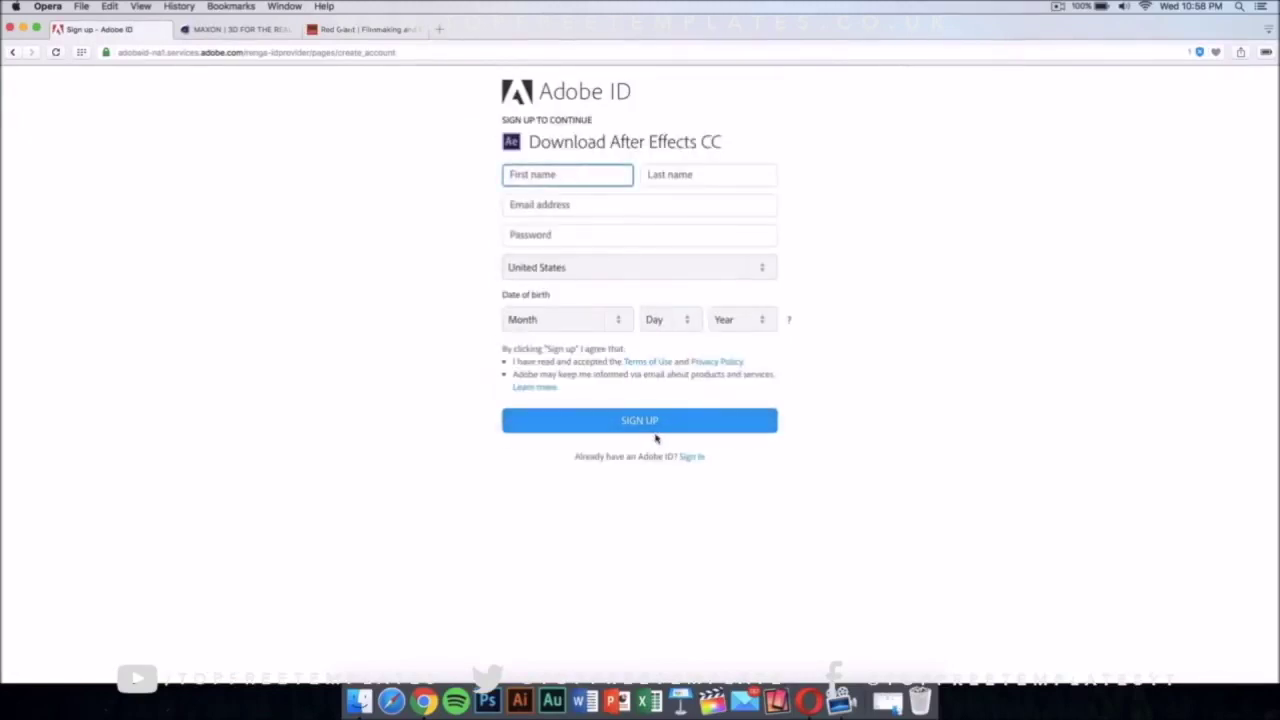
pyautogui.click(58, 30)
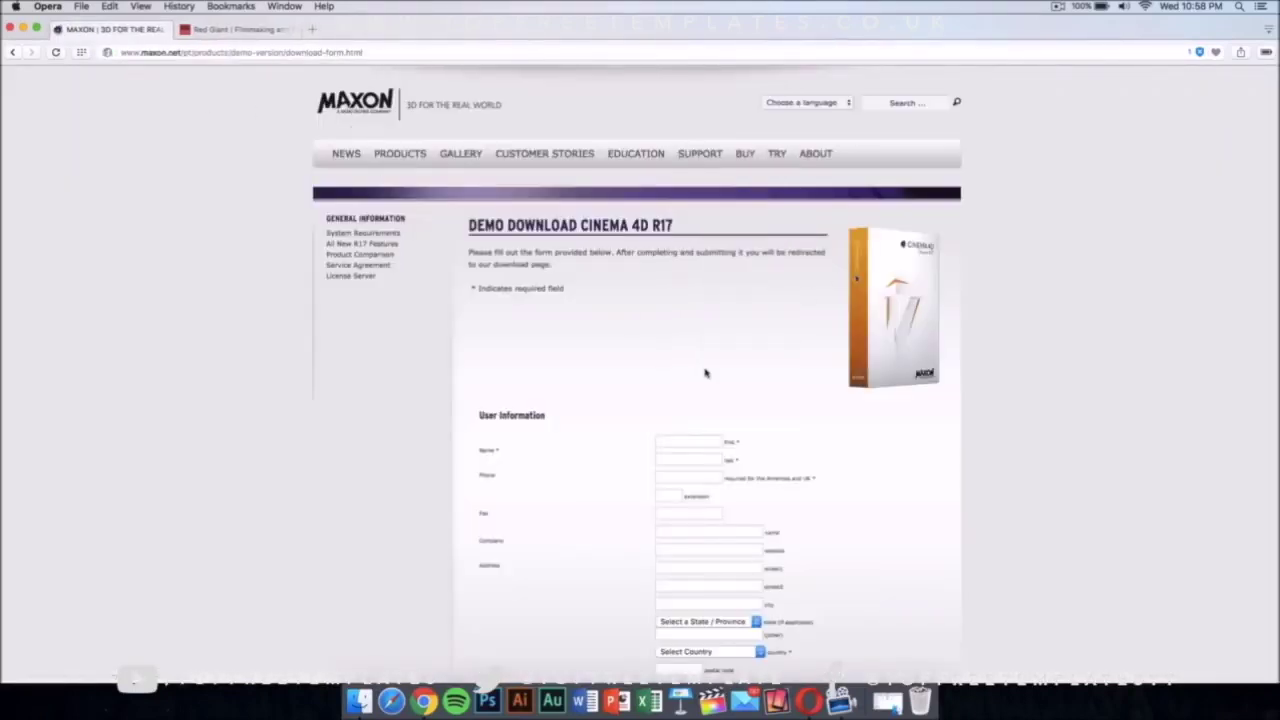
pyautogui.scroll(-15, 705, 373)
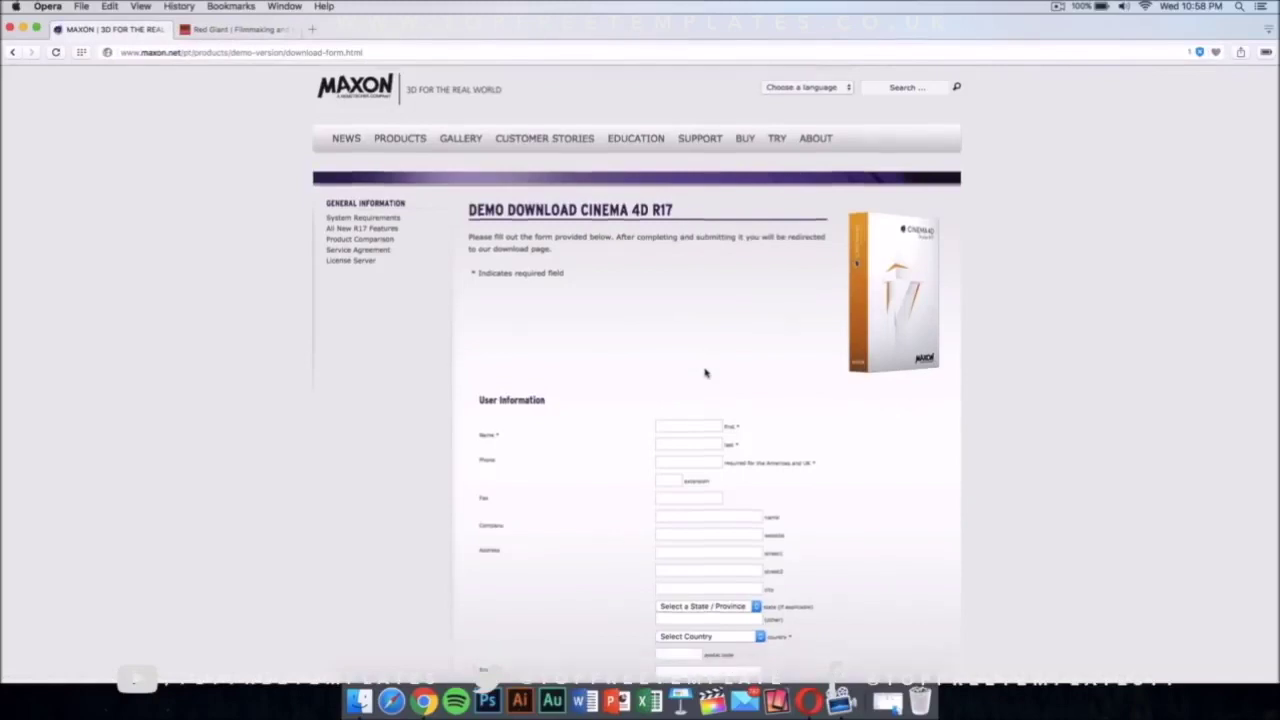
pyautogui.scroll(15, 705, 373)
pyautogui.scroll(-10, 705, 373)
pyautogui.scroll(10, 705, 373)
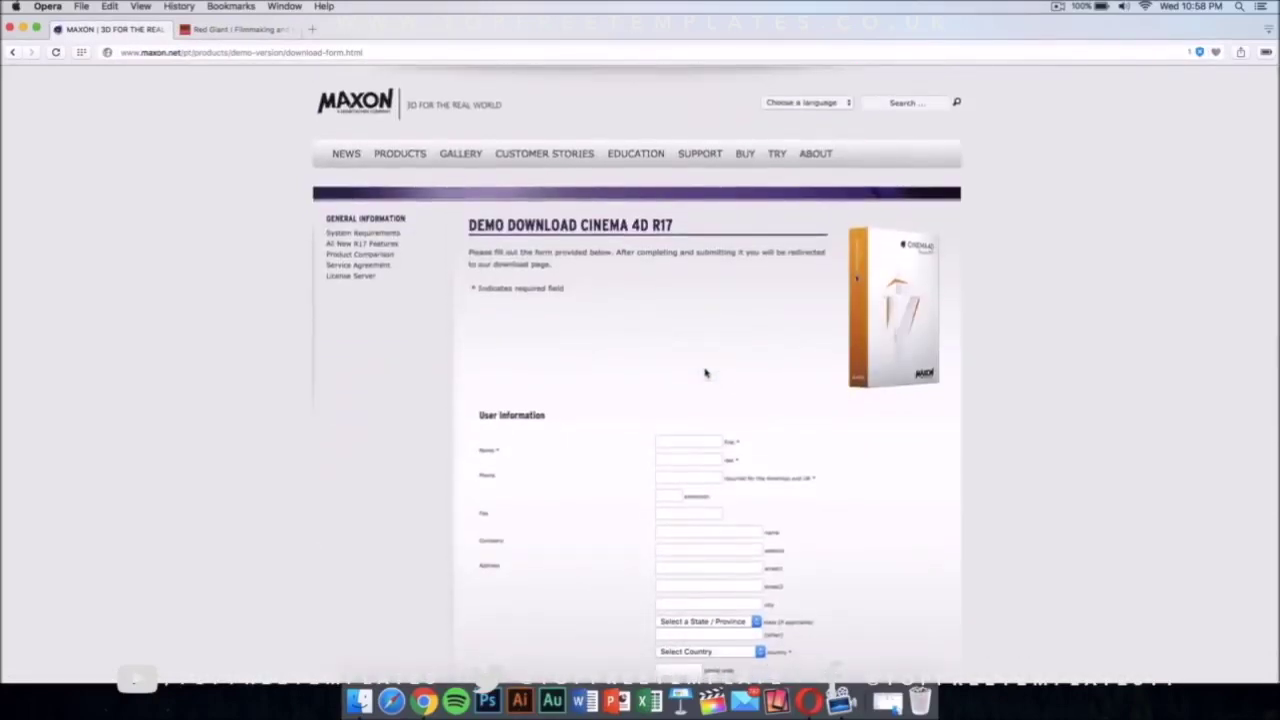
pyautogui.scroll(-5, 669, 350)
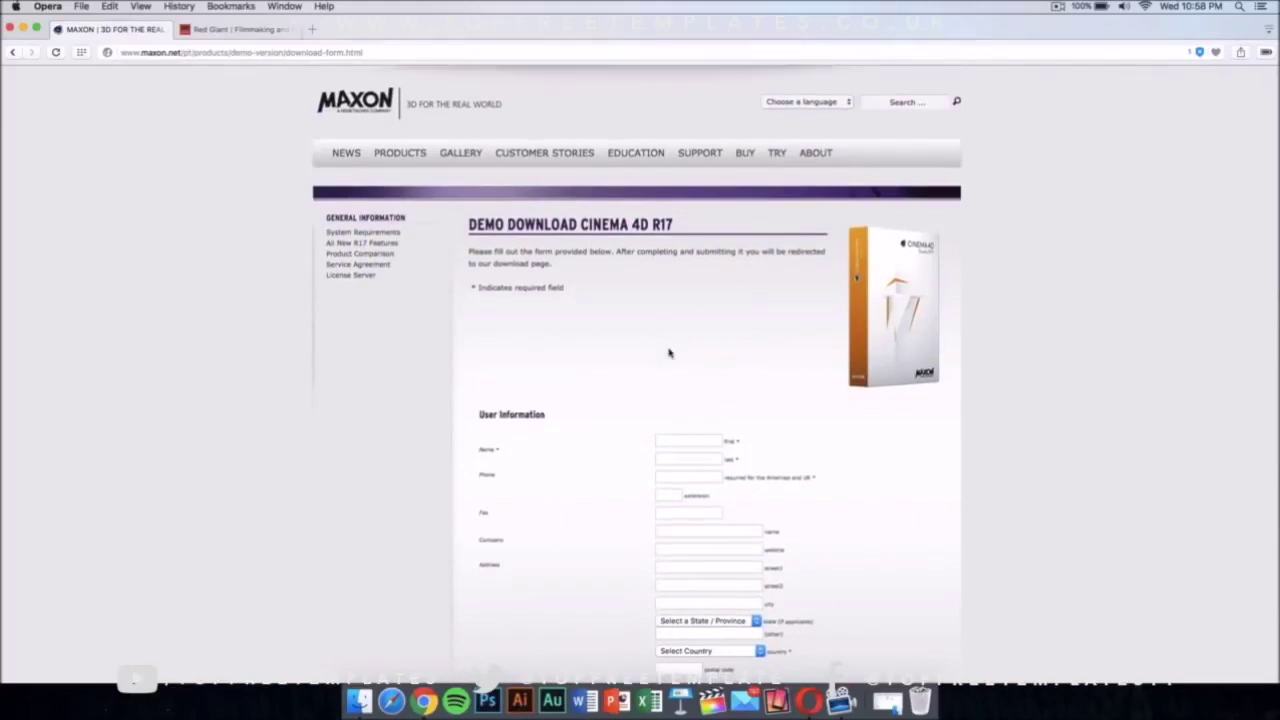
pyautogui.scroll(-4, 669, 348)
pyautogui.scroll(10, 669, 348)
pyautogui.scroll(-10, 669, 348)
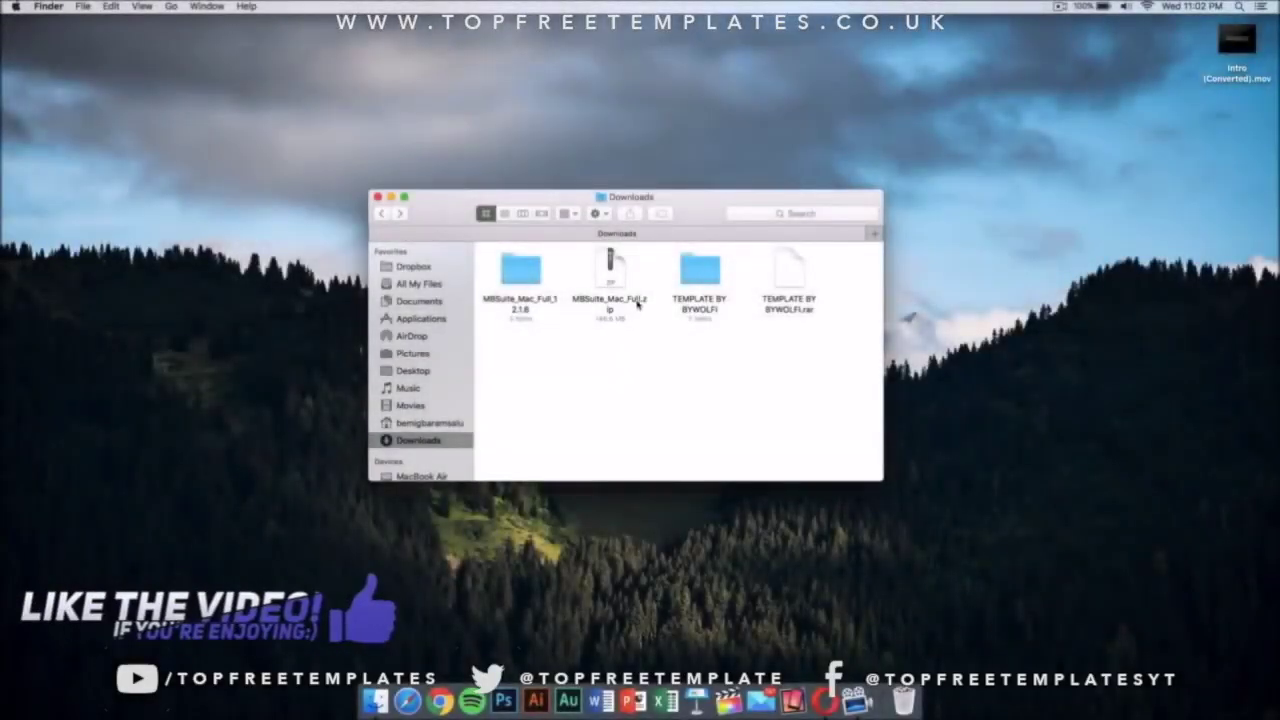
# Open C4D Part.c4d from the TEMPLATE BY BYWOLFI folder in Cinema 4D.
pyautogui.doubleClick(690, 275)
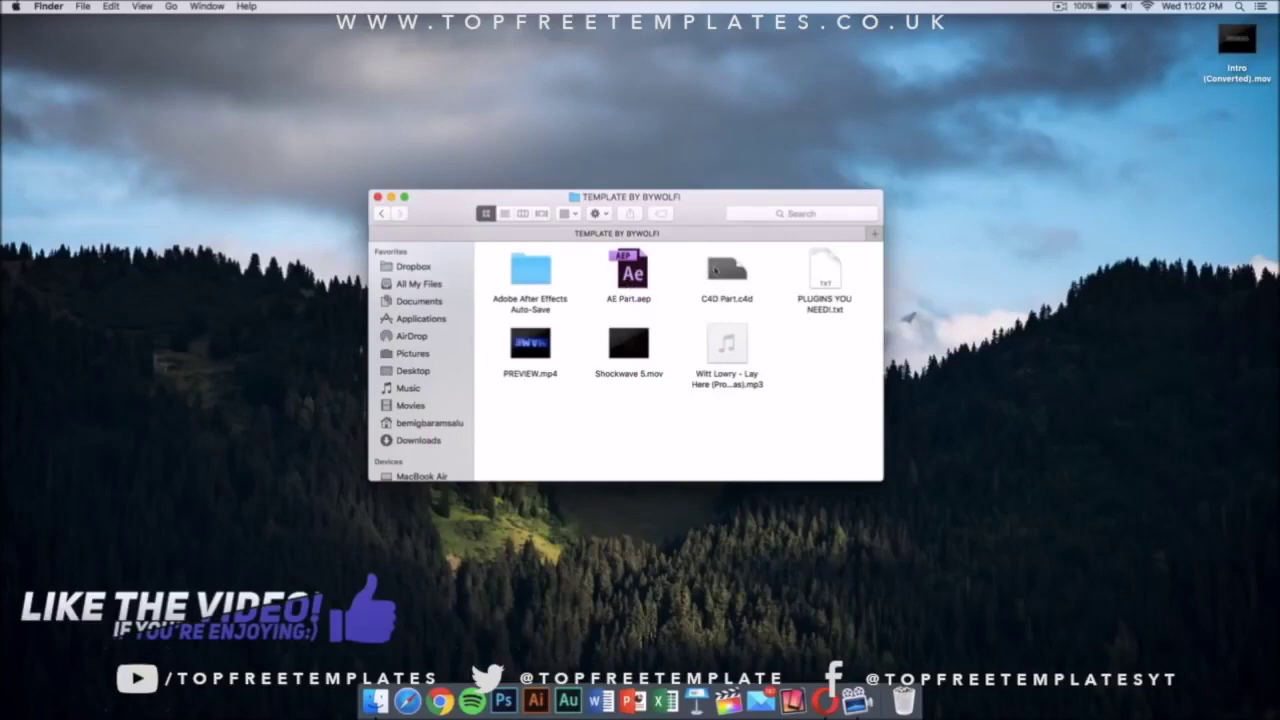
pyautogui.doubleClick(720, 270)
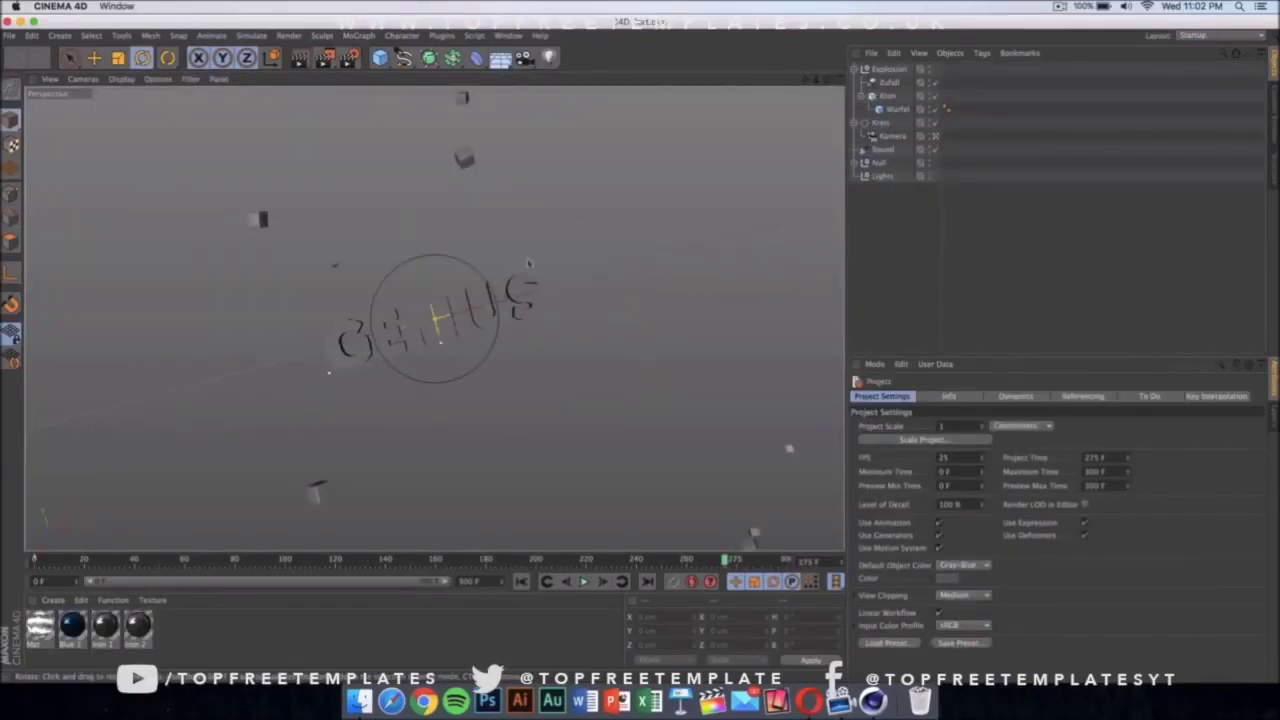
# Change the MoText's Text field from GENIUS to TECH.
pyautogui.click(534, 314)
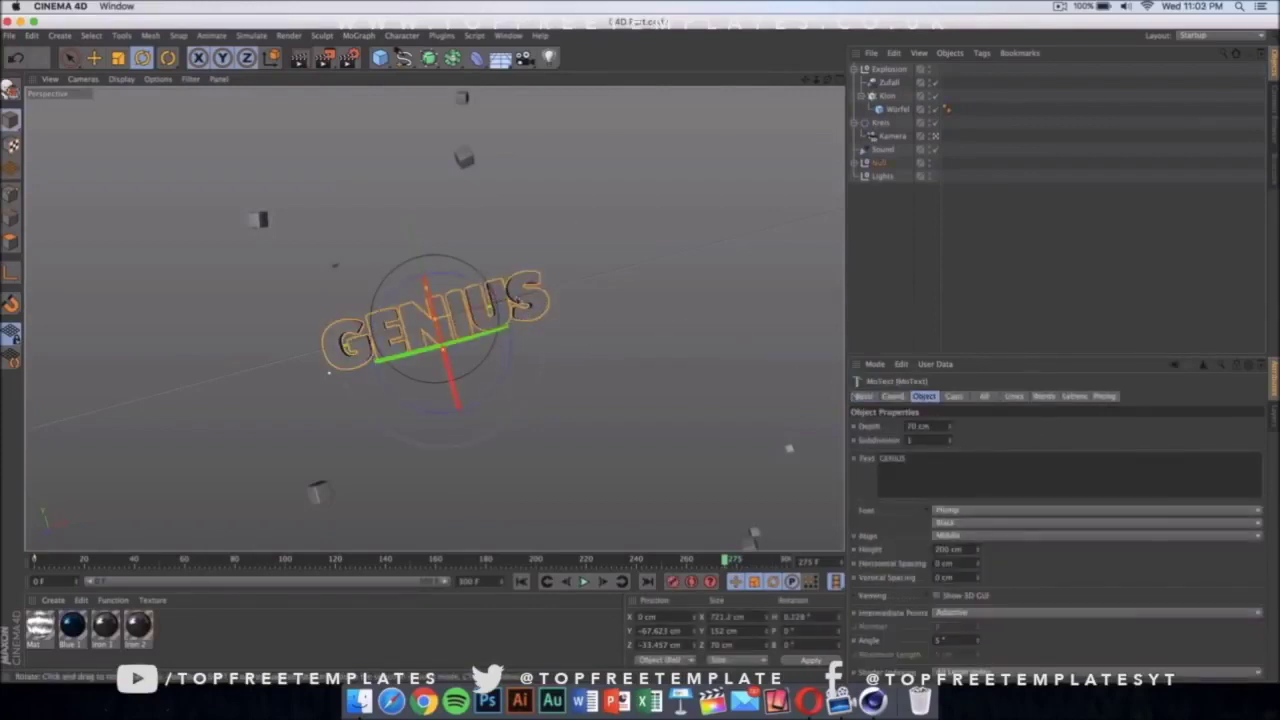
pyautogui.doubleClick(953, 465)
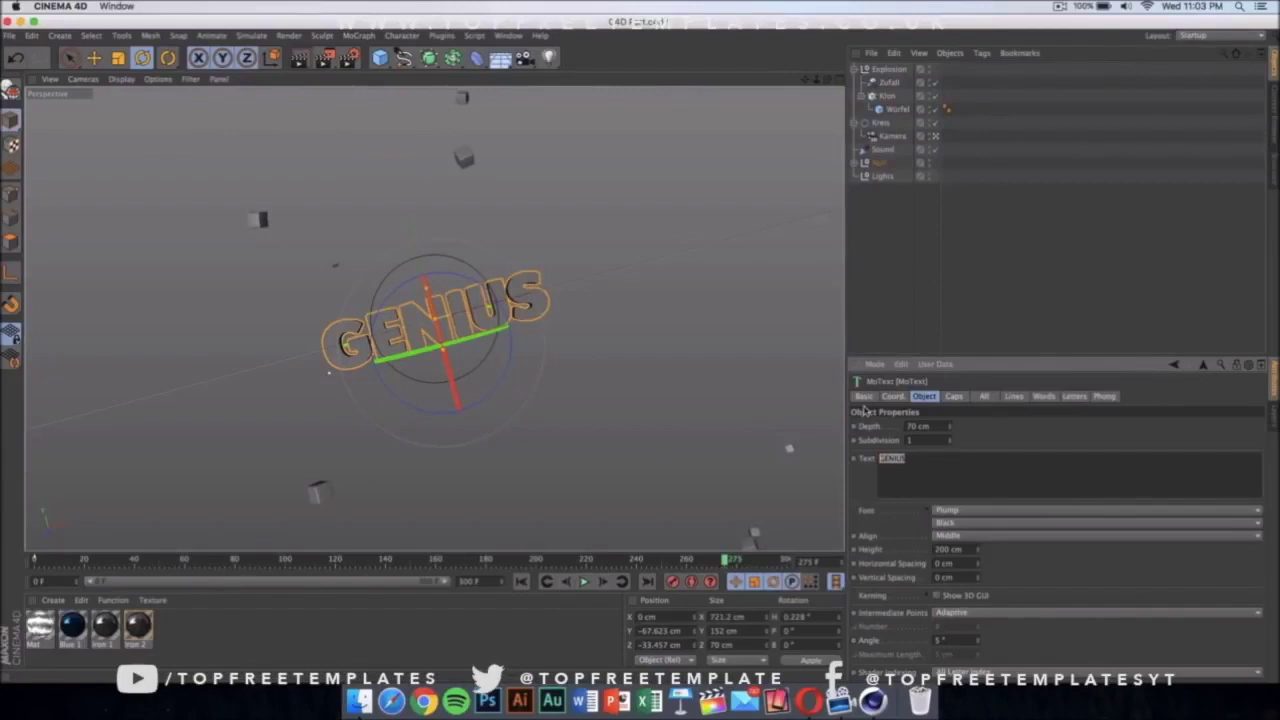
pyautogui.write('TECH')
pyautogui.click(705, 375)
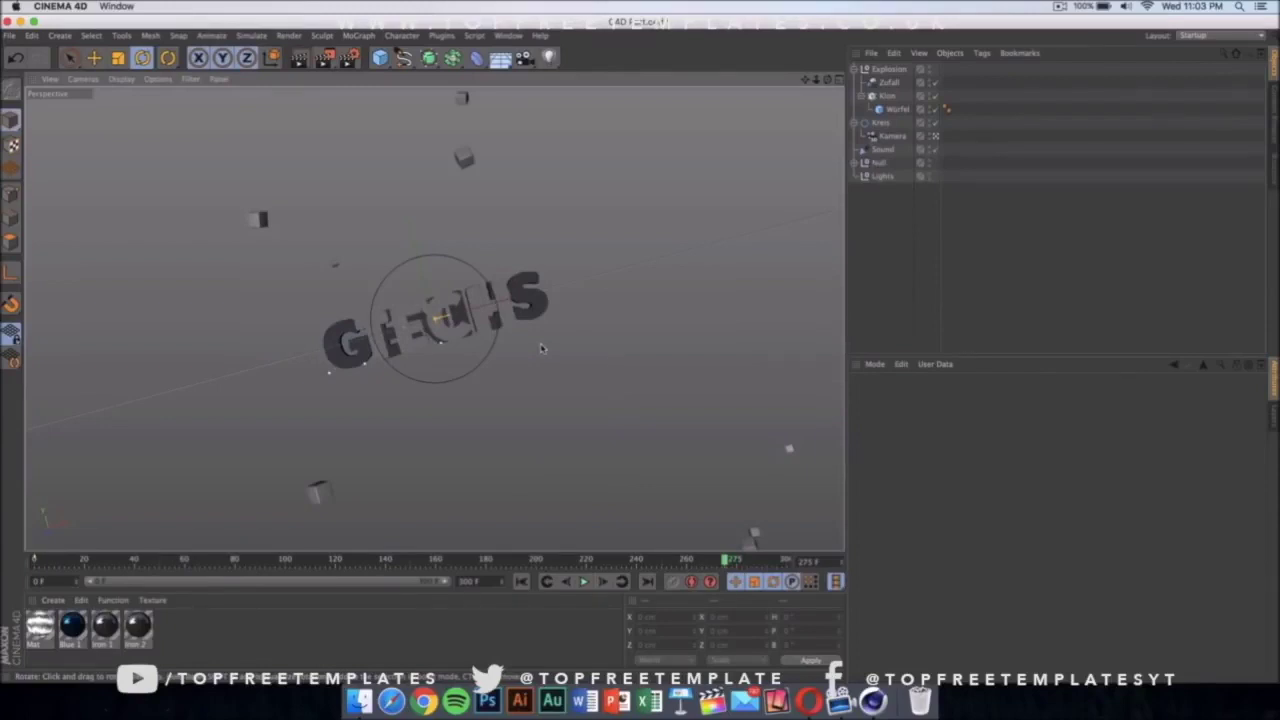
pyautogui.click(540, 306)
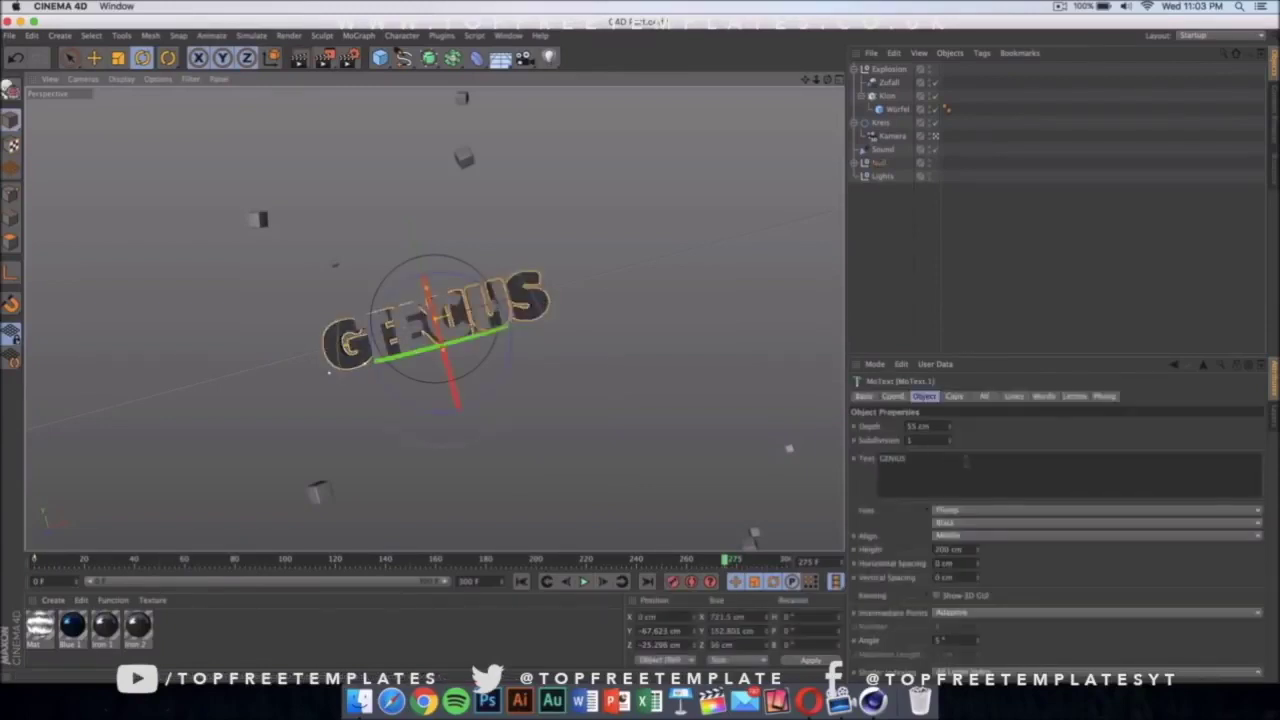
pyautogui.doubleClick(960, 461)
pyautogui.press('BackSpace')
pyautogui.write('TECH')
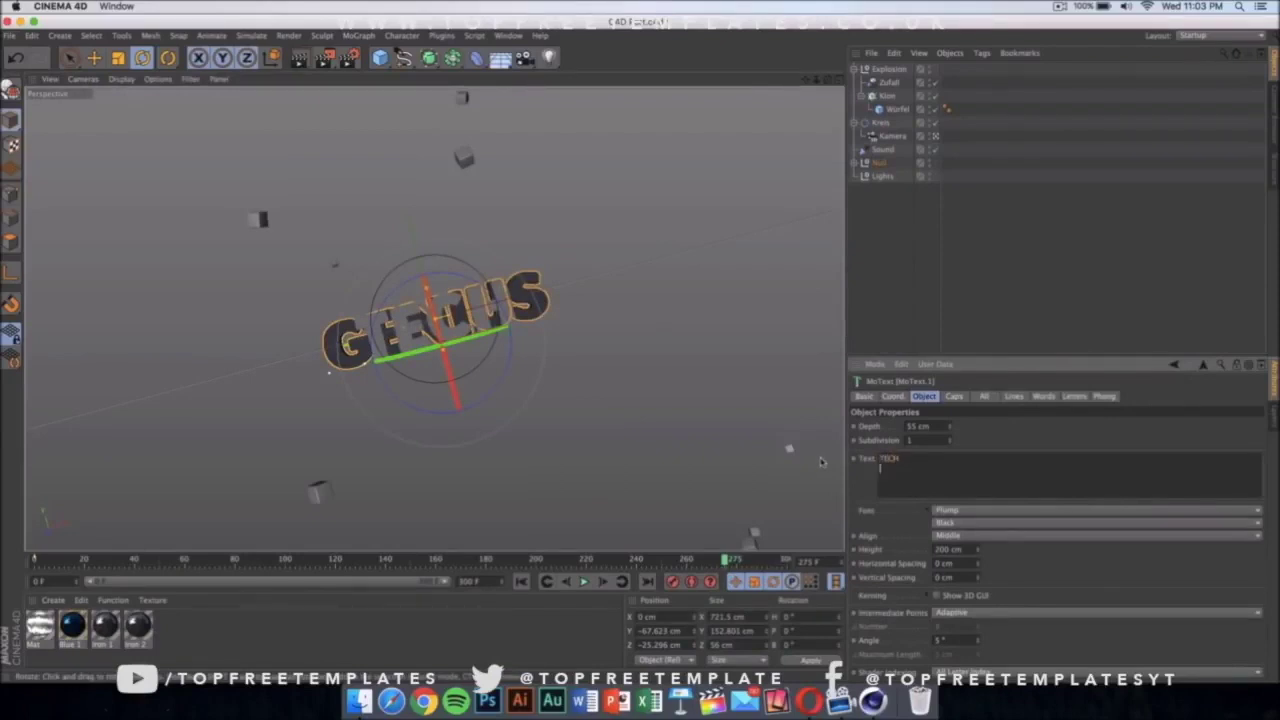
pyautogui.click(732, 328)
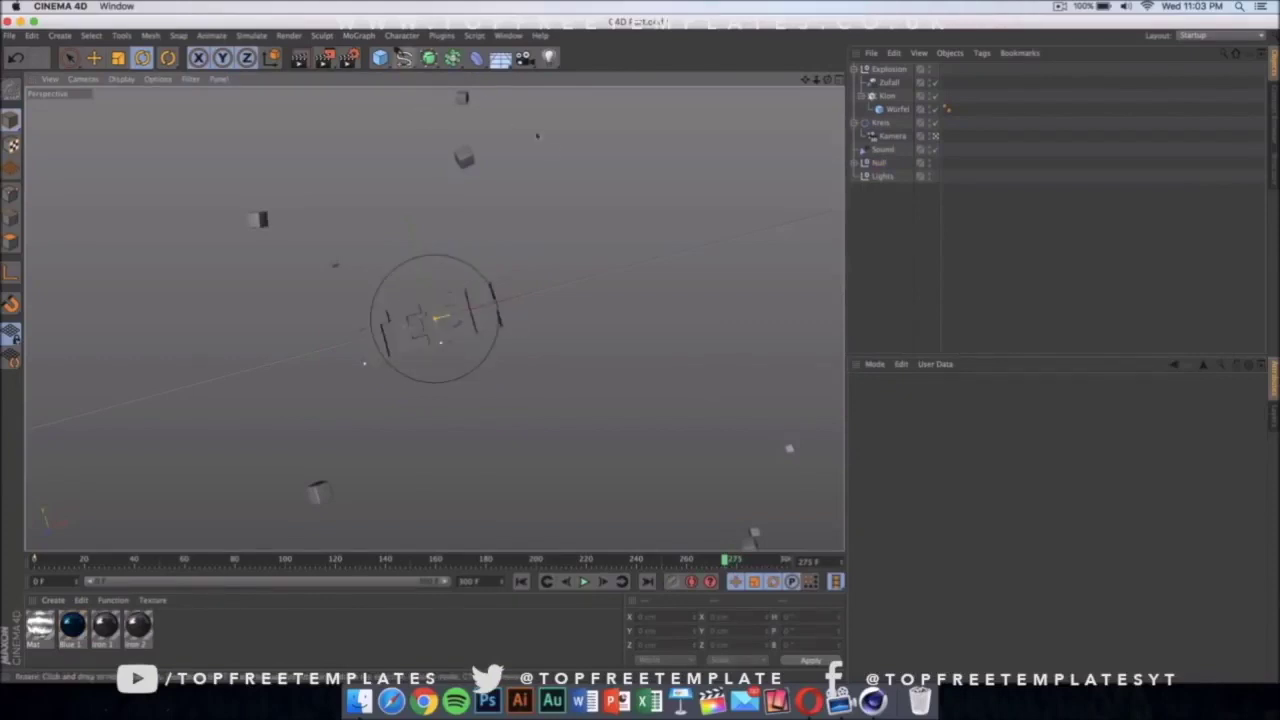
# Play the TECH explosion animation and do a Render View test, dismissing the Asset Error.
pyautogui.click(586, 582)
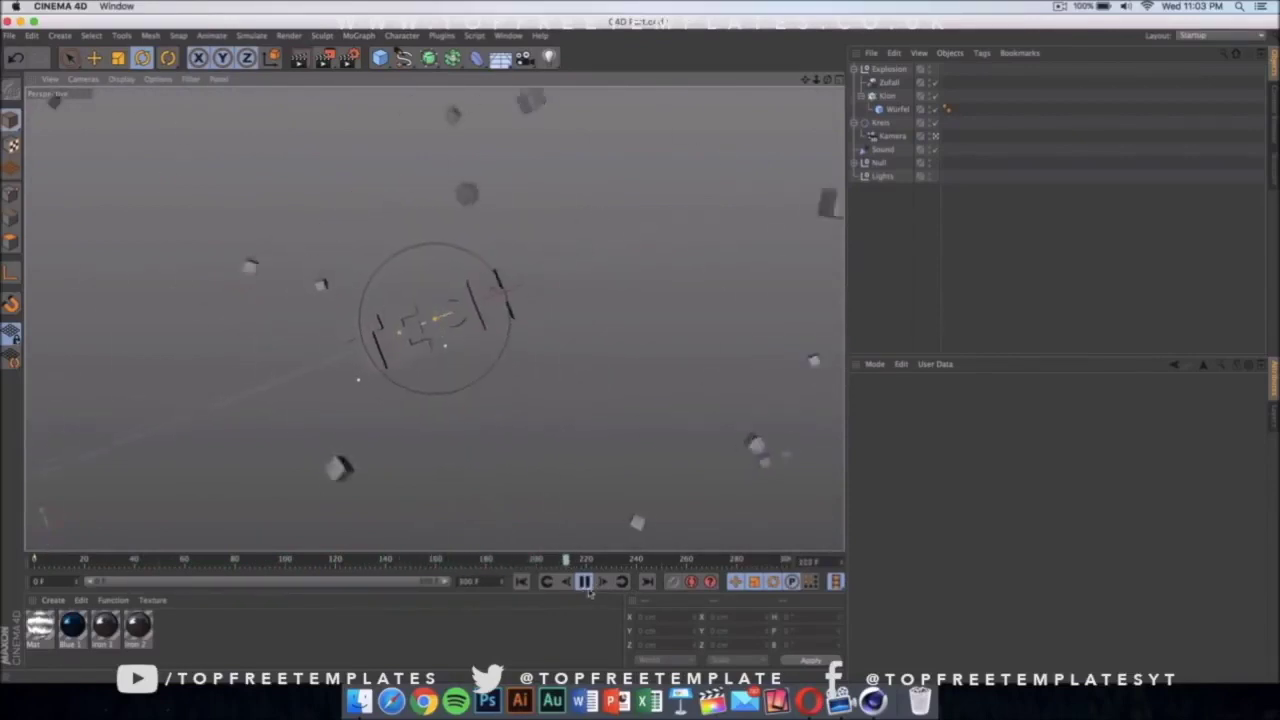
pyautogui.click(584, 581)
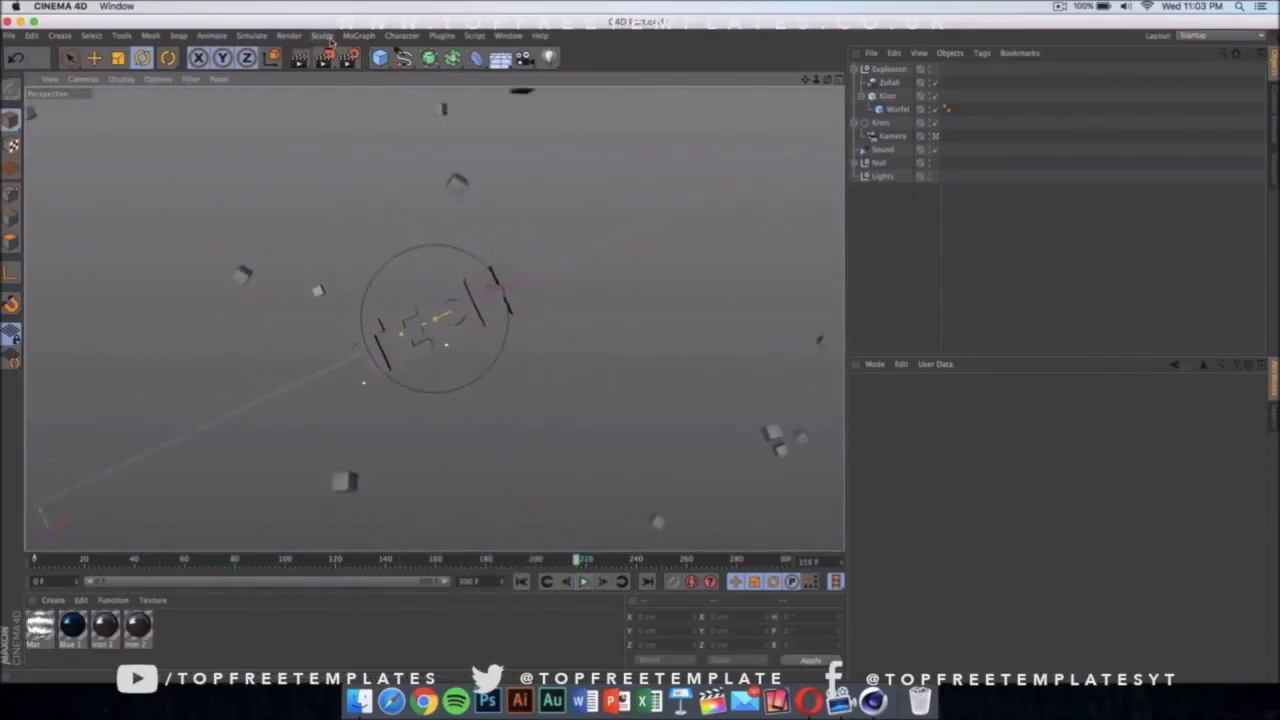
pyautogui.click(289, 36)
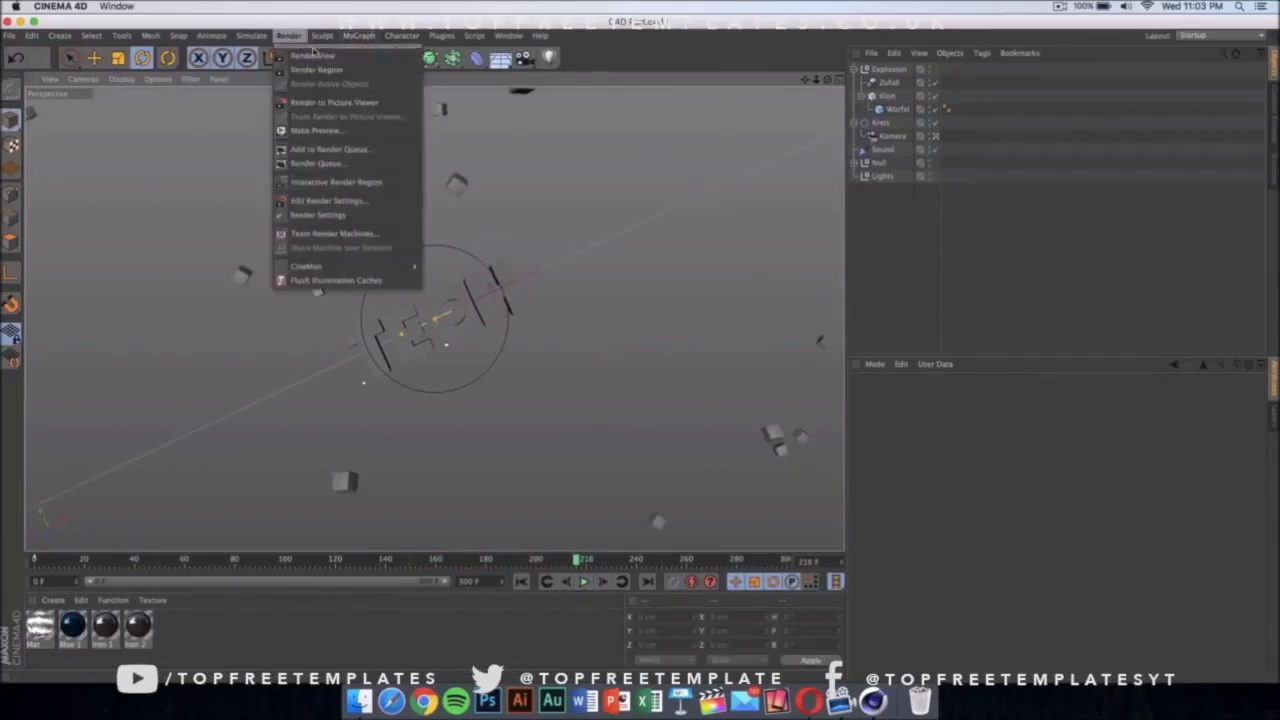
pyautogui.click(331, 56)
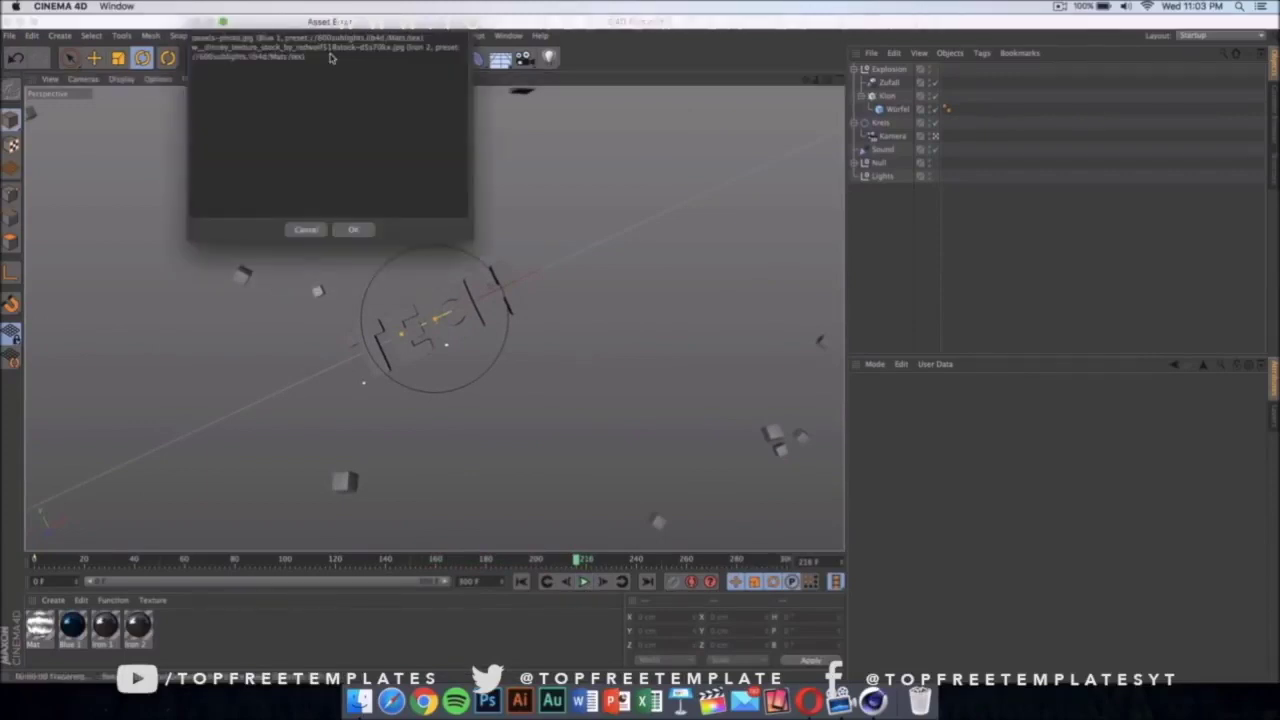
pyautogui.click(354, 230)
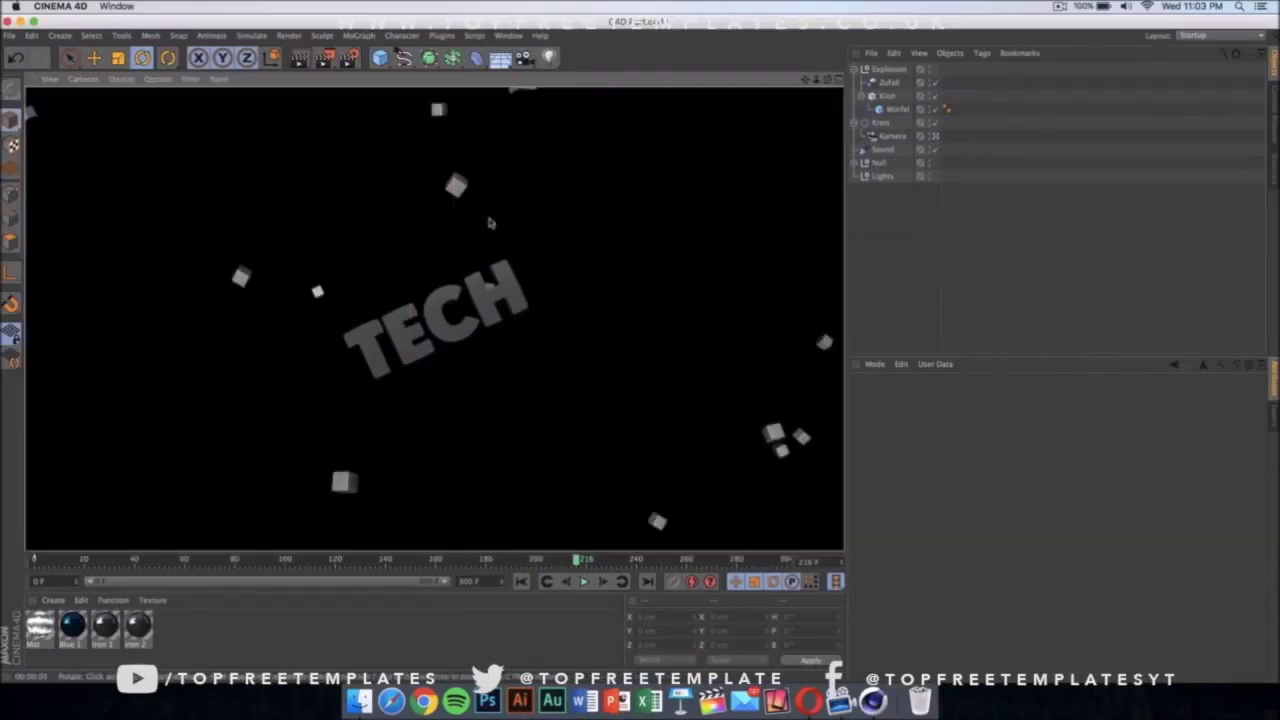
pyautogui.click(627, 340)
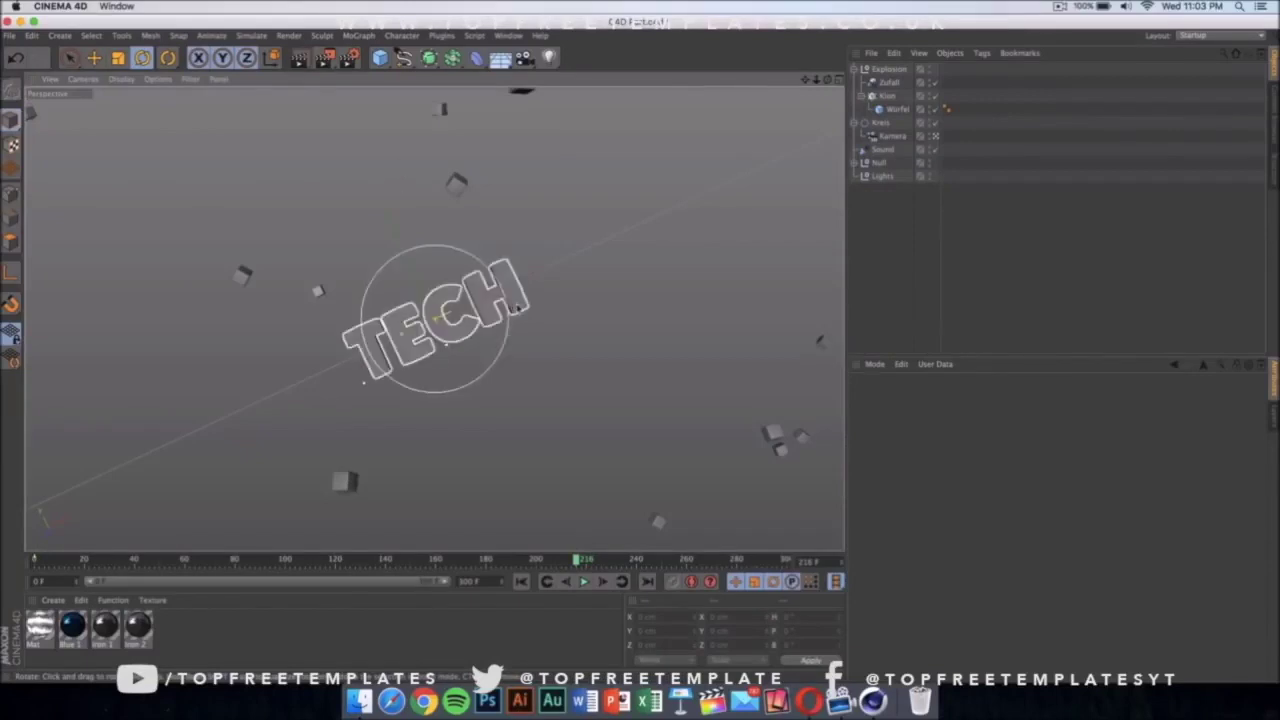
# Switch the TECH MoText to a thinner font from the Font list, replacing Plump.
pyautogui.click(521, 298)
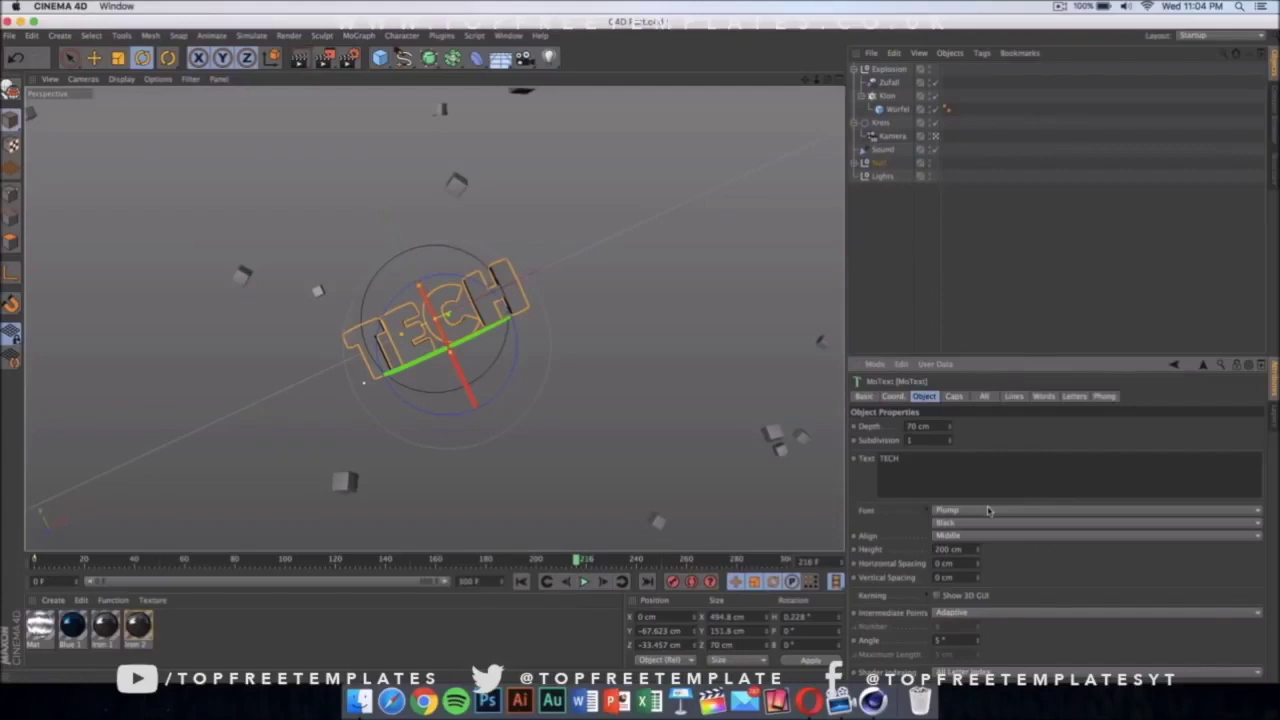
pyautogui.click(988, 510)
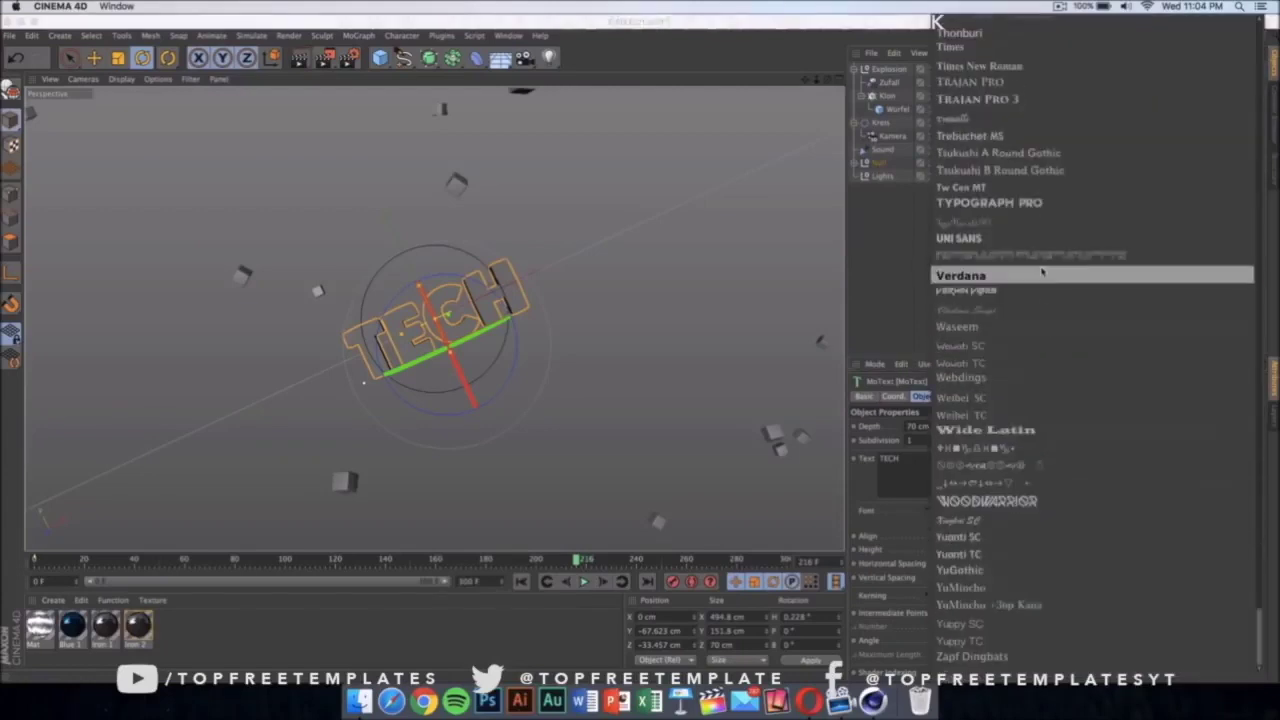
pyautogui.scroll(20, 1043, 266)
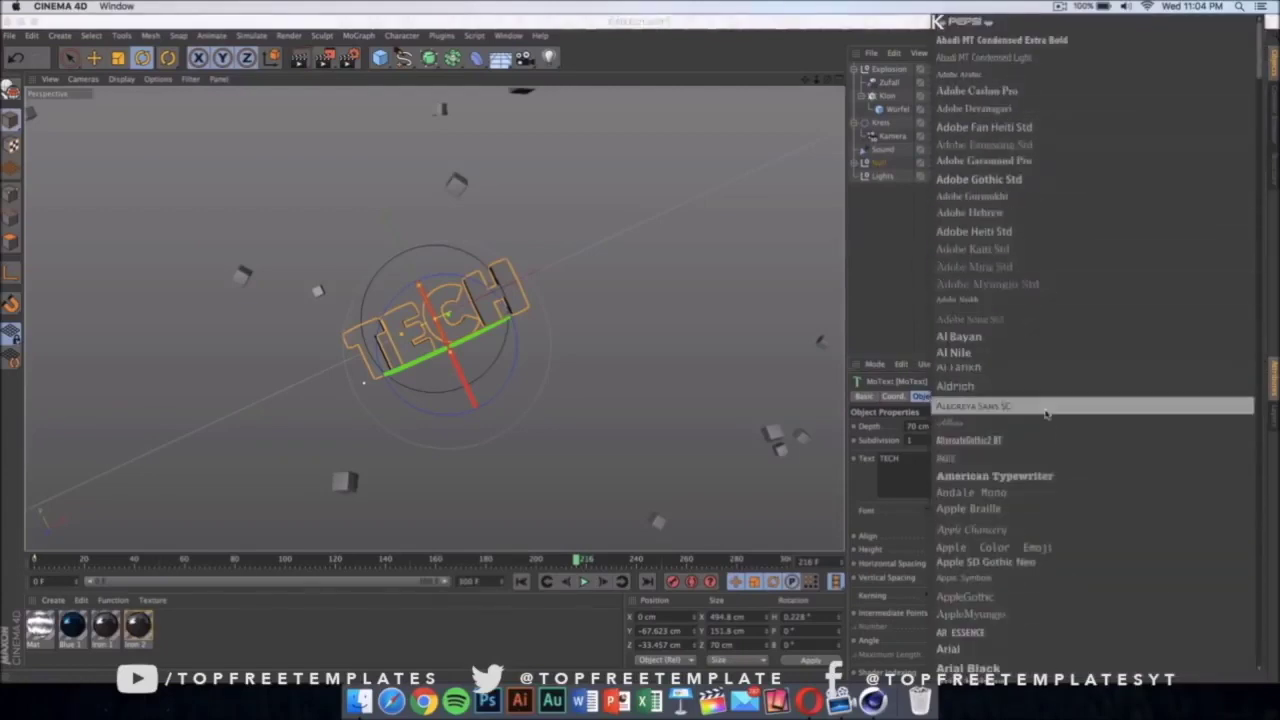
pyautogui.scroll(-20, 1043, 406)
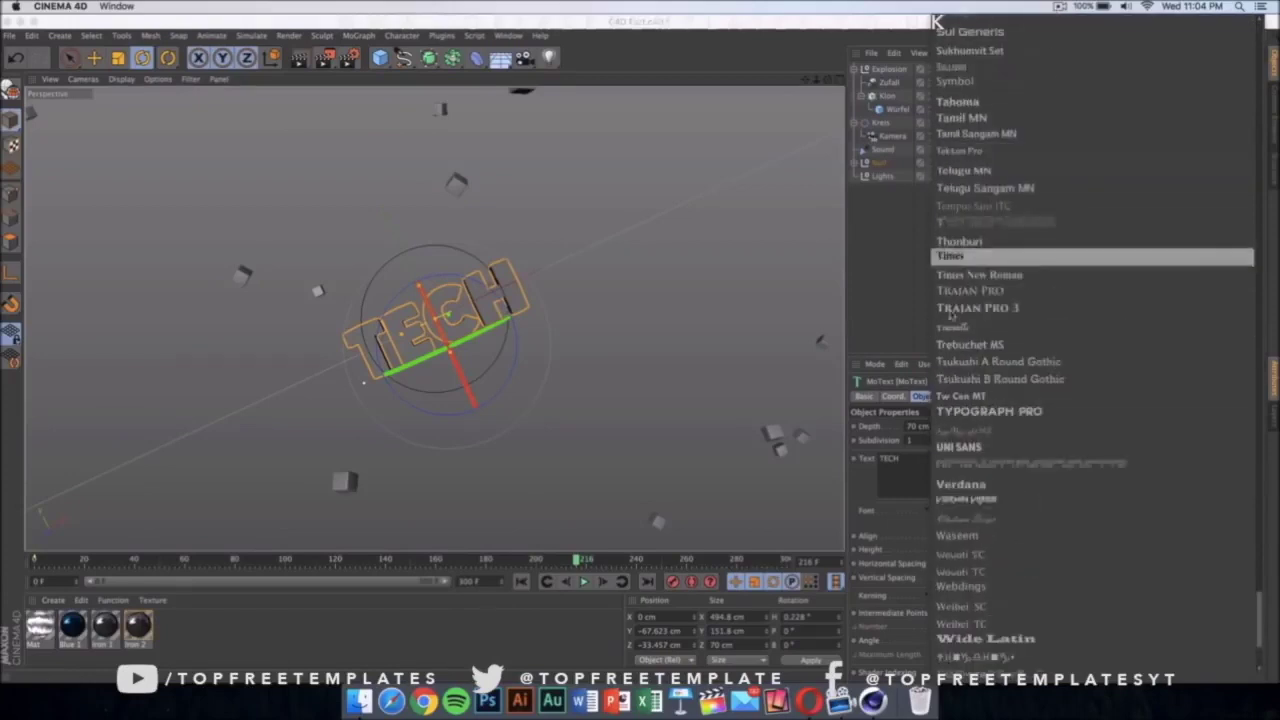
pyautogui.click(1057, 371)
pyautogui.click(787, 530)
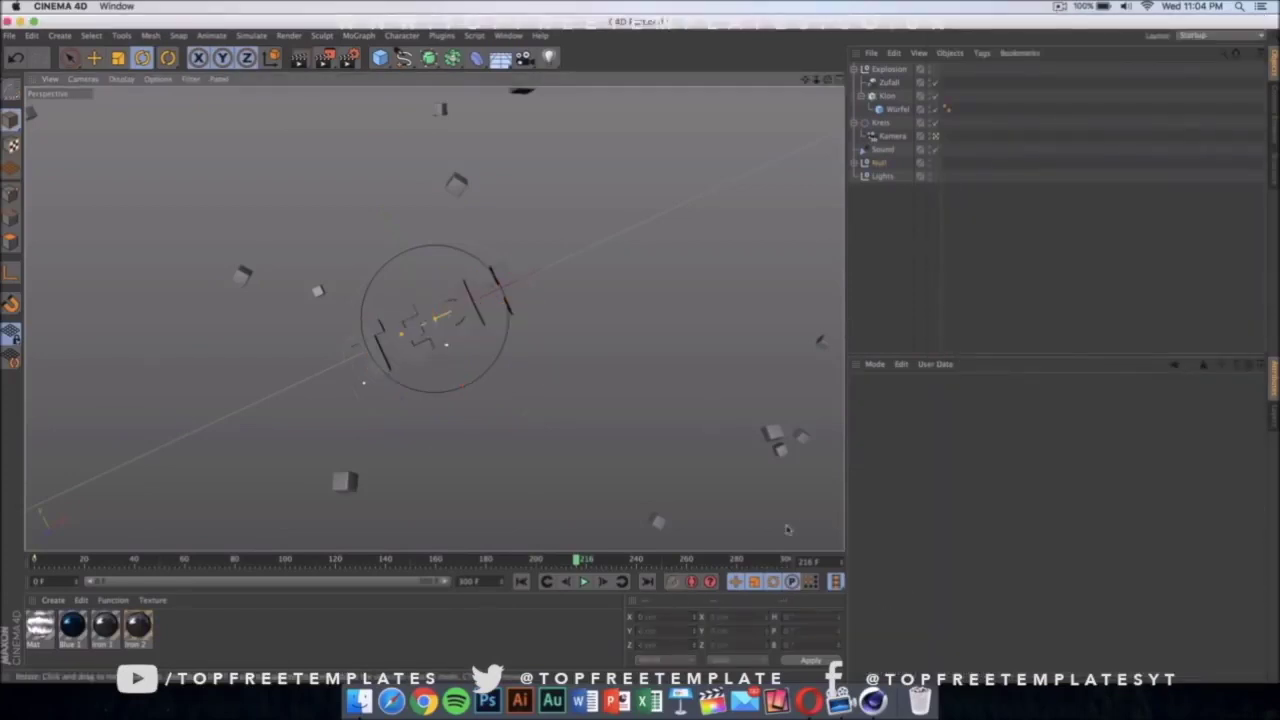
pyautogui.doubleClick(74, 626)
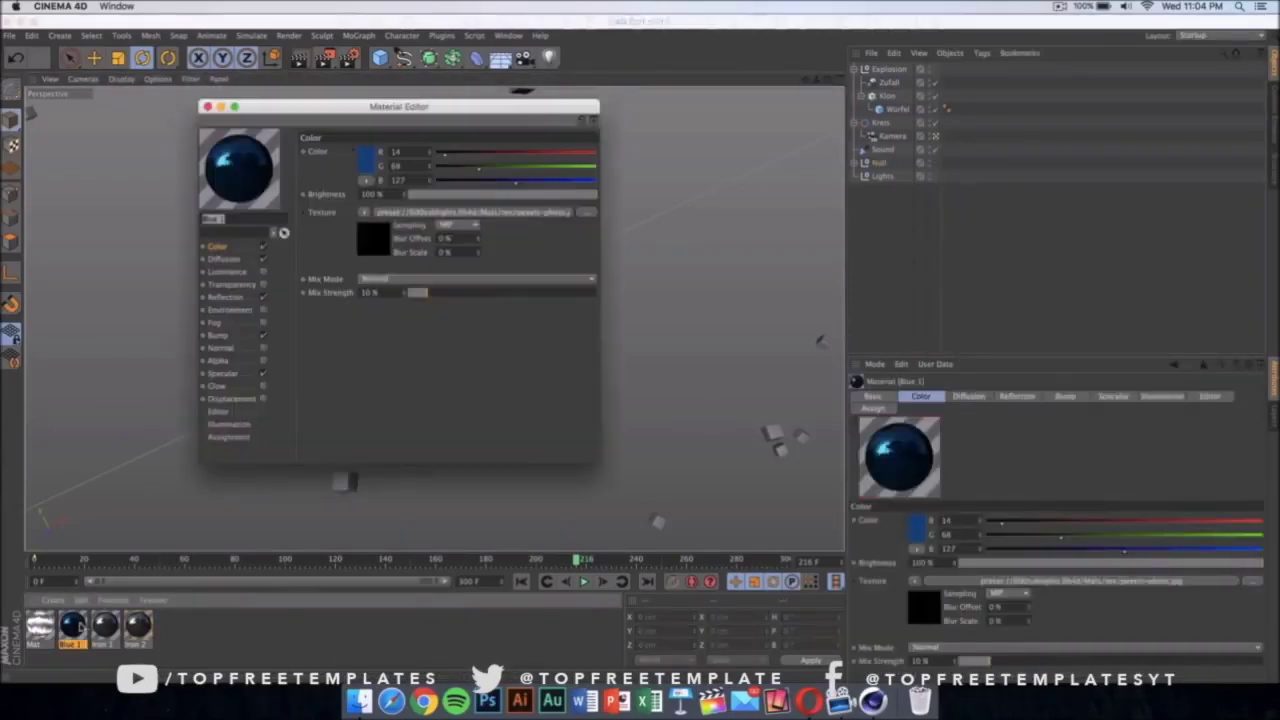
pyautogui.moveTo(346, 107); pyautogui.dragTo(761, 57)
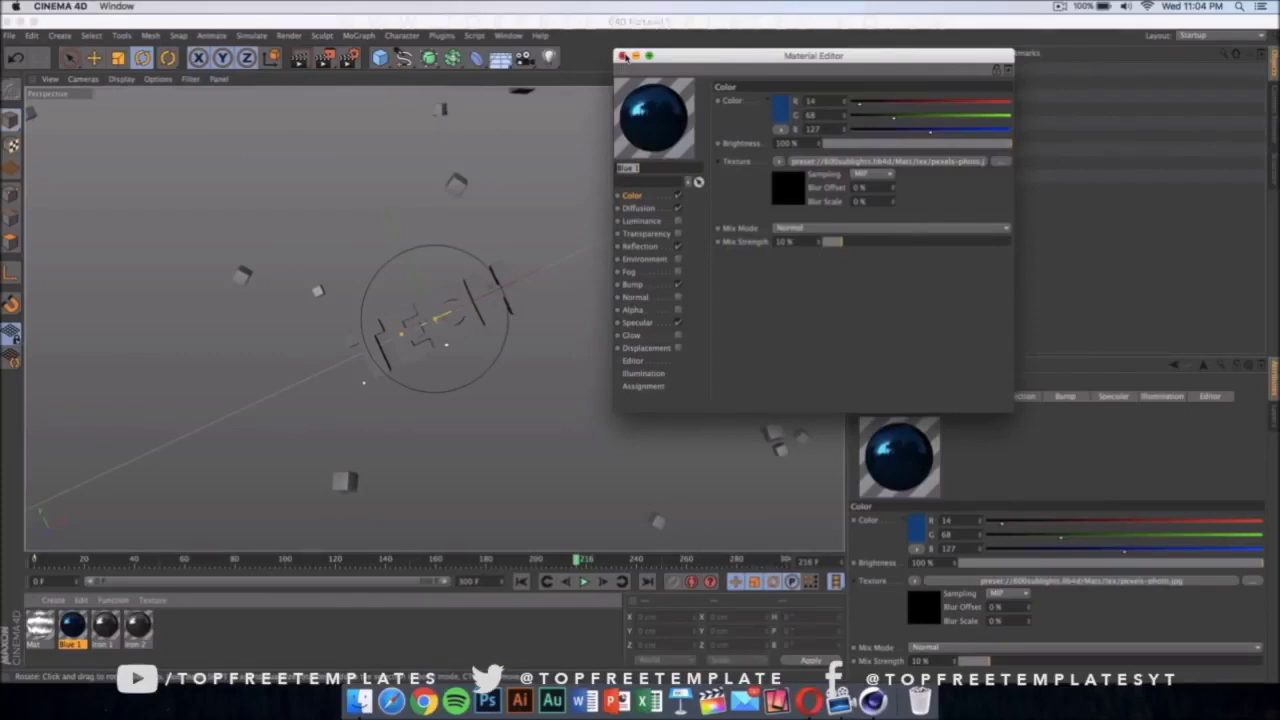
pyautogui.click(622, 56)
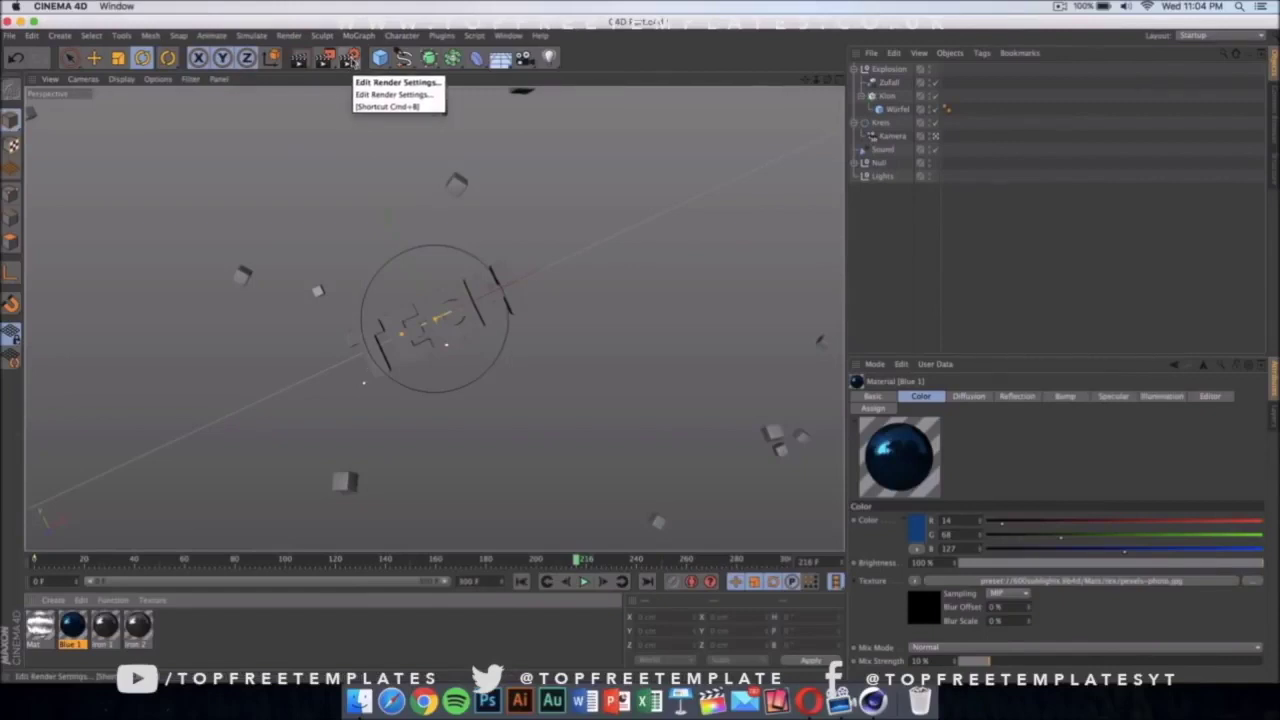
# In Render Settings > Save, output to Desktop/Intro as a QuickTime Movie.
pyautogui.click(350, 58)
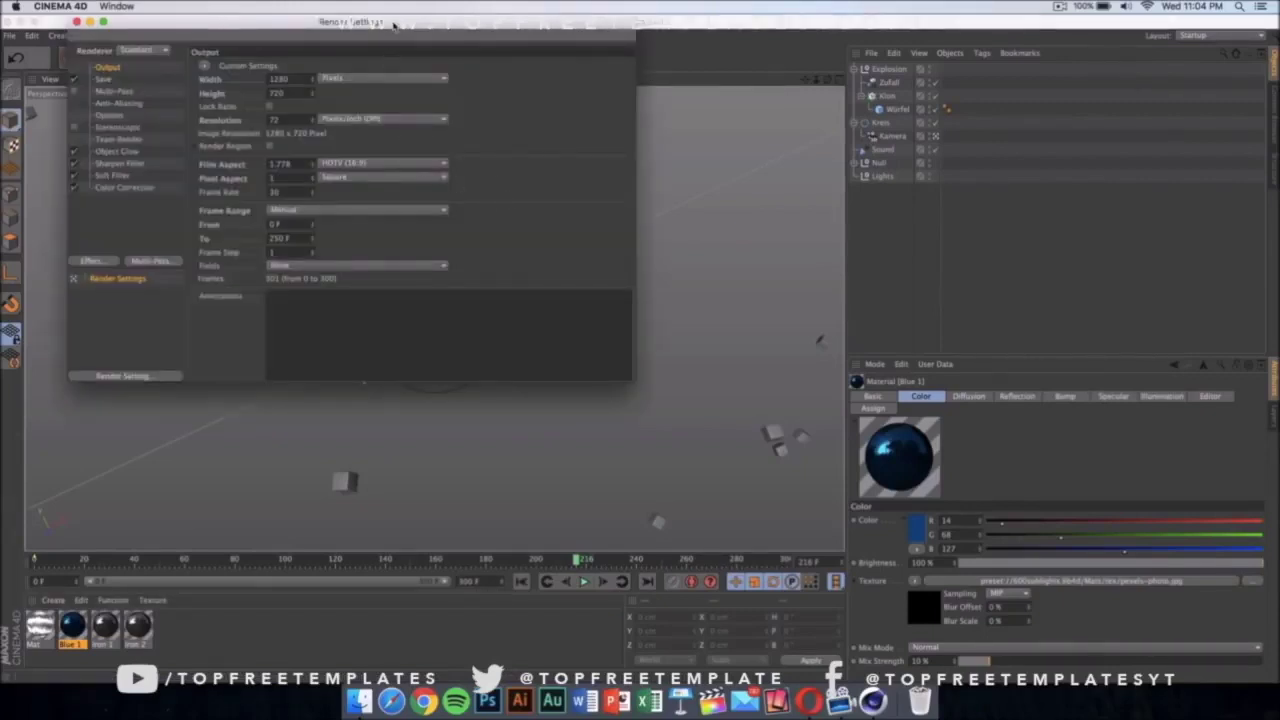
pyautogui.moveTo(393, 22); pyautogui.dragTo(603, 126)
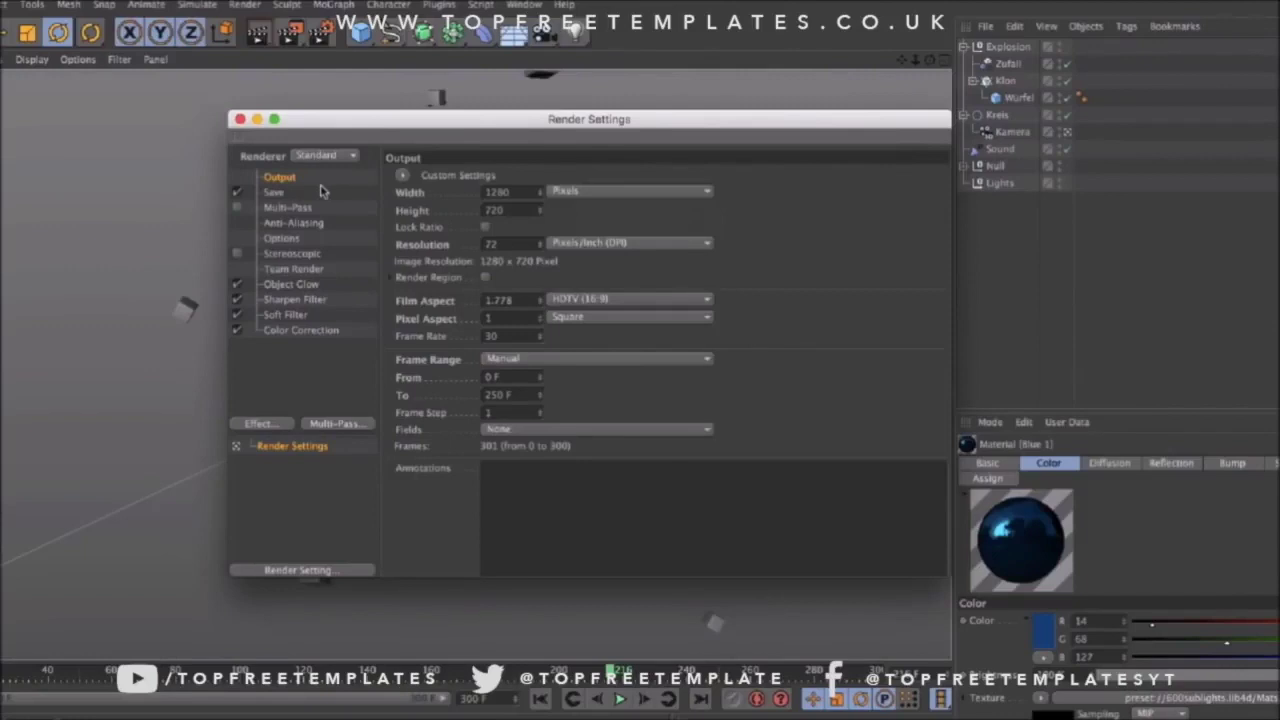
pyautogui.click(274, 192)
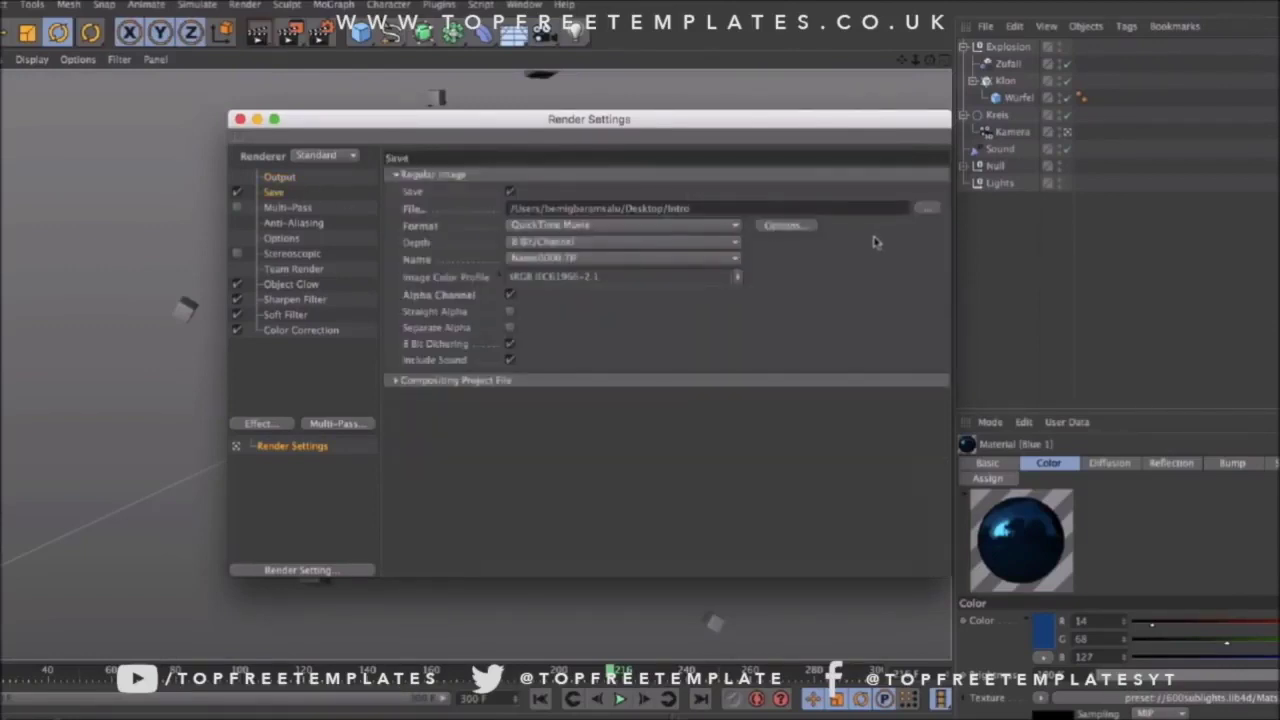
pyautogui.click(928, 207)
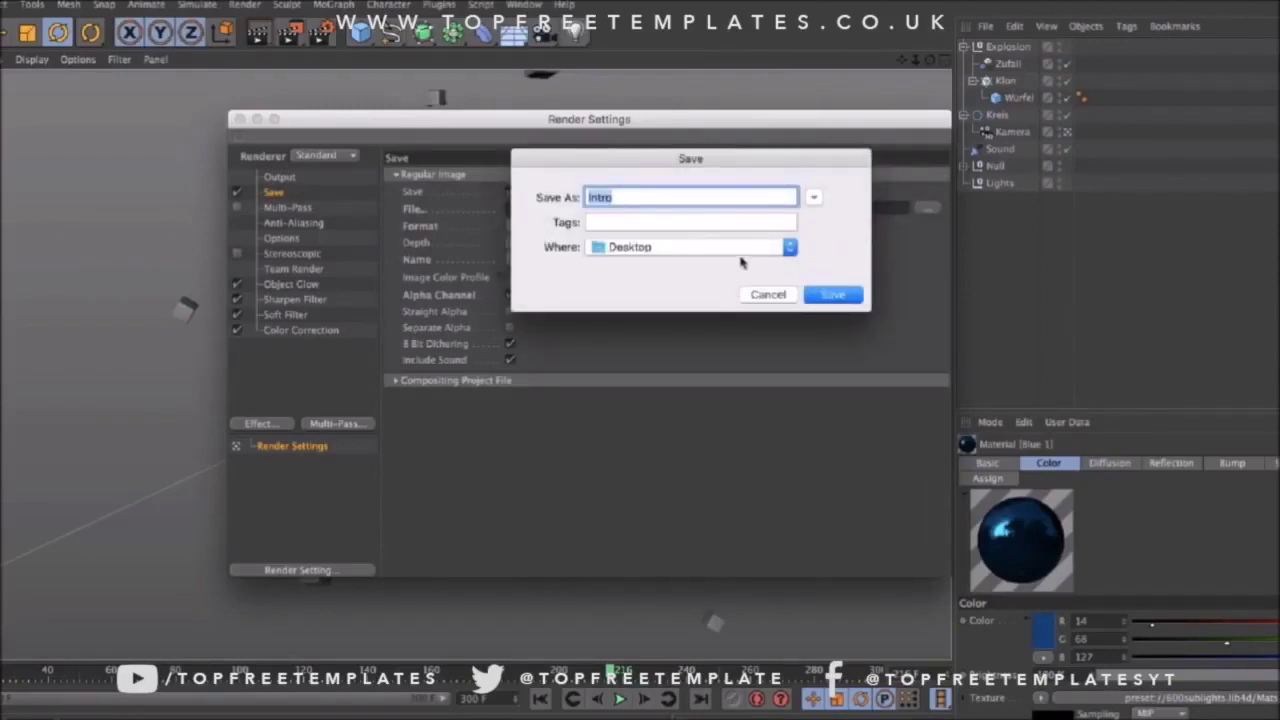
pyautogui.click(768, 295)
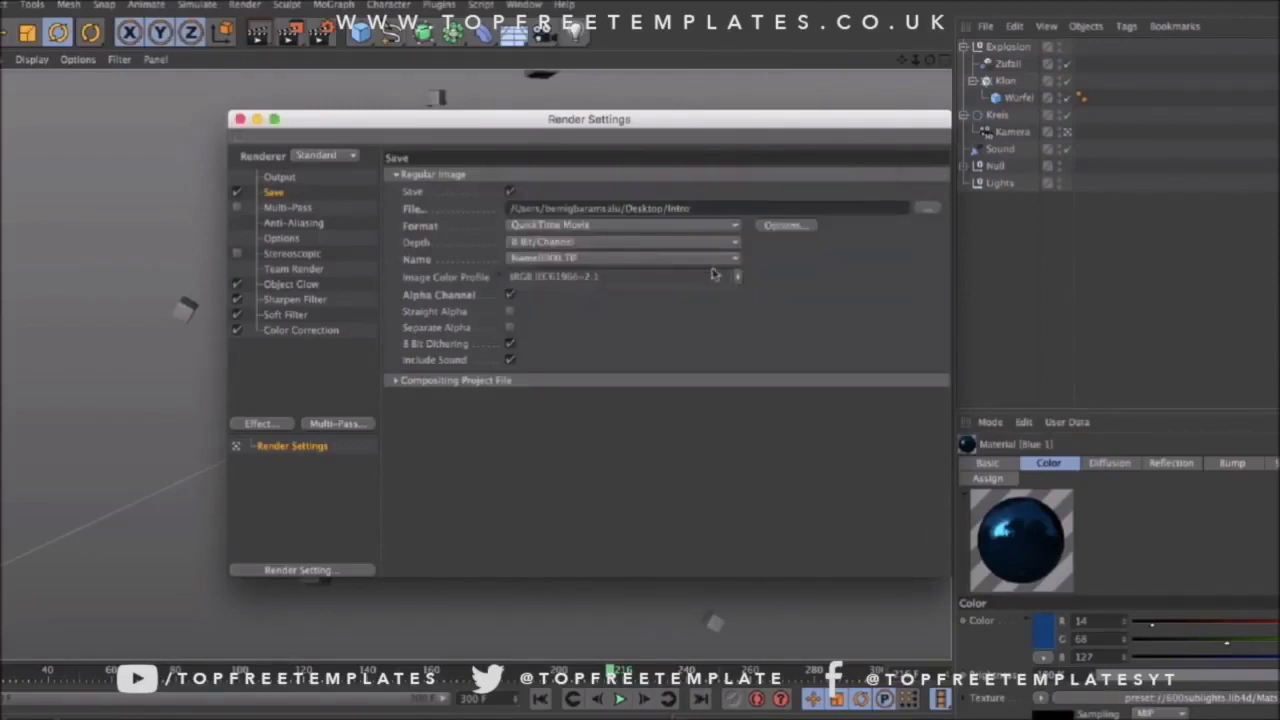
pyautogui.click(643, 227)
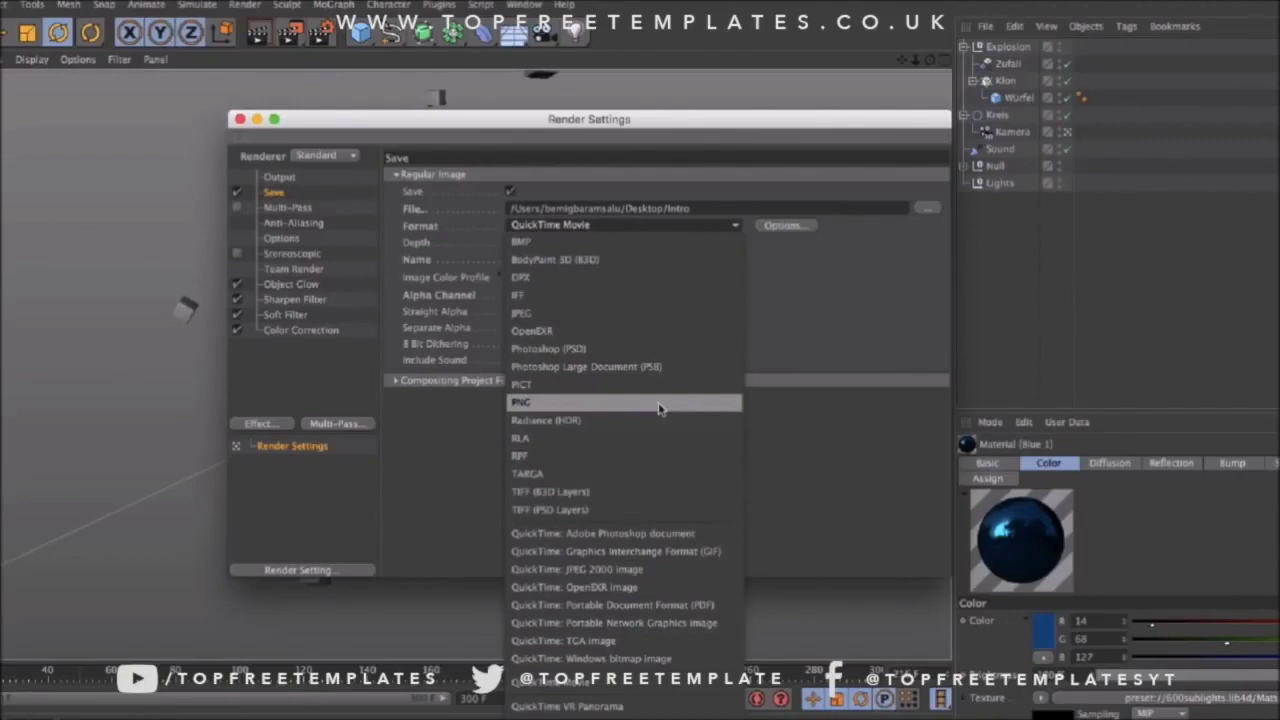
pyautogui.click(845, 300)
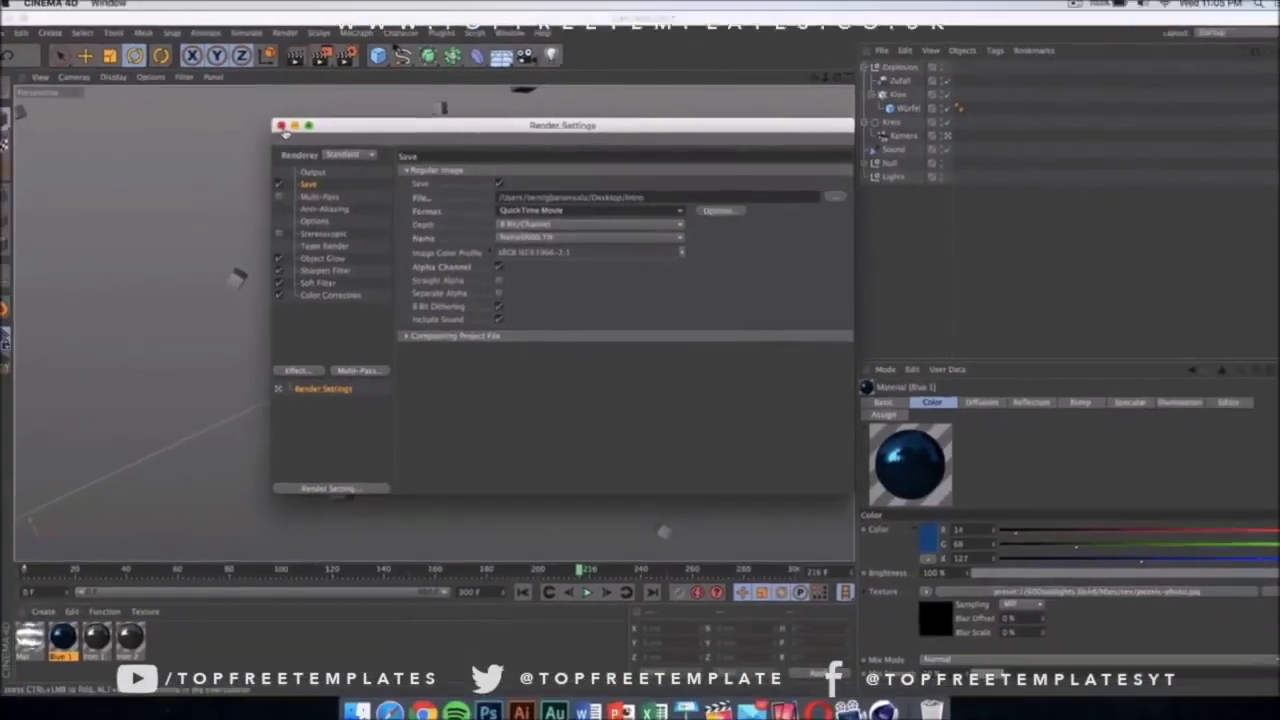
pyautogui.click(240, 119)
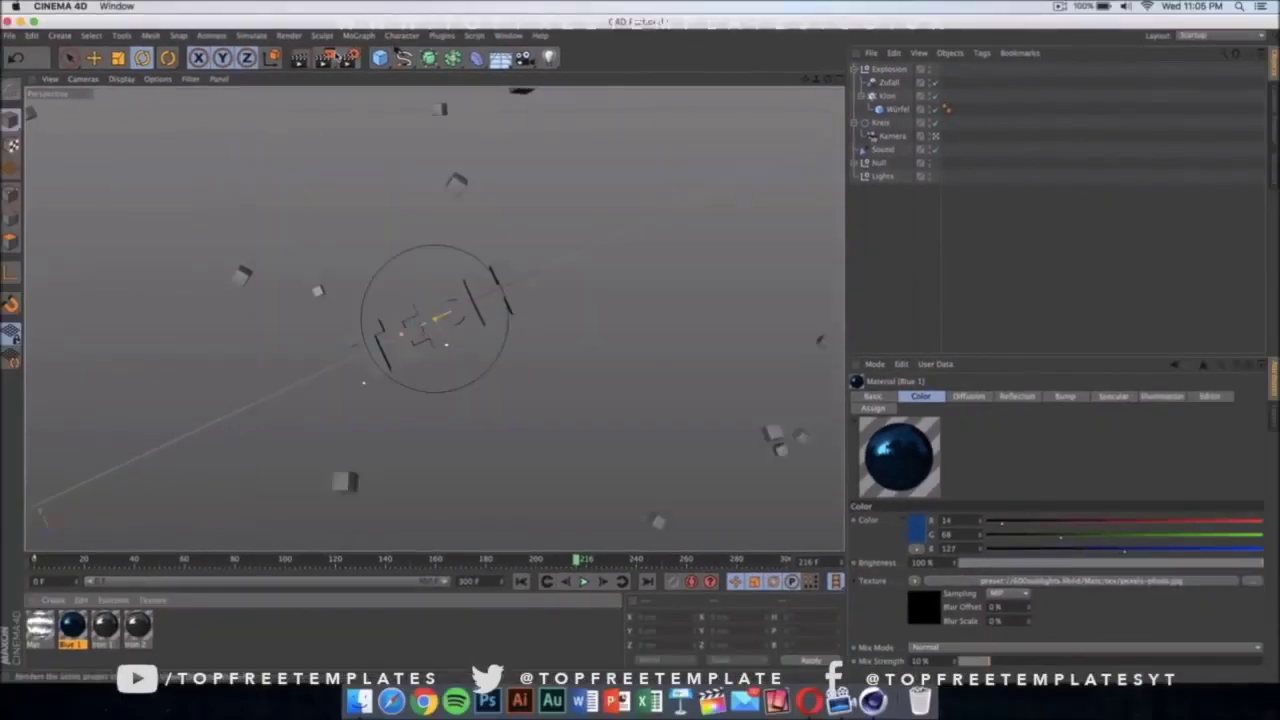
# Render the full animation to the Picture Viewer, then close the viewer.
pyautogui.click(330, 59)
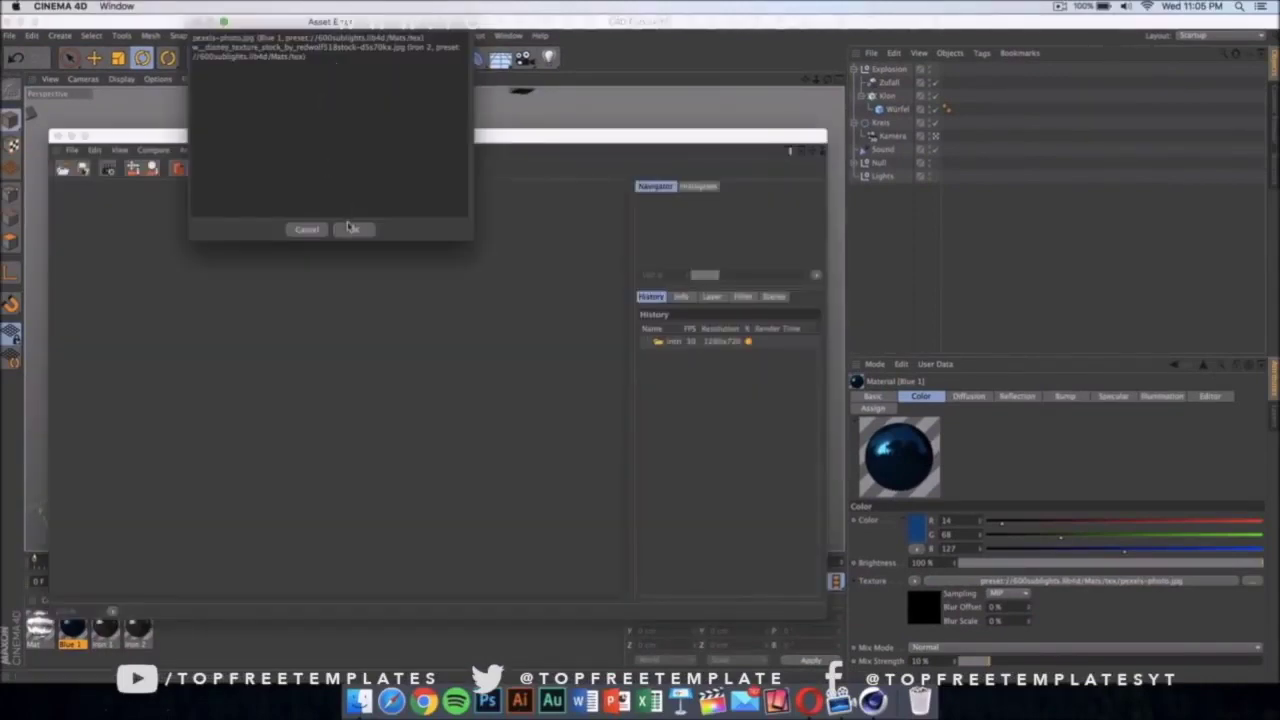
pyautogui.click(350, 229)
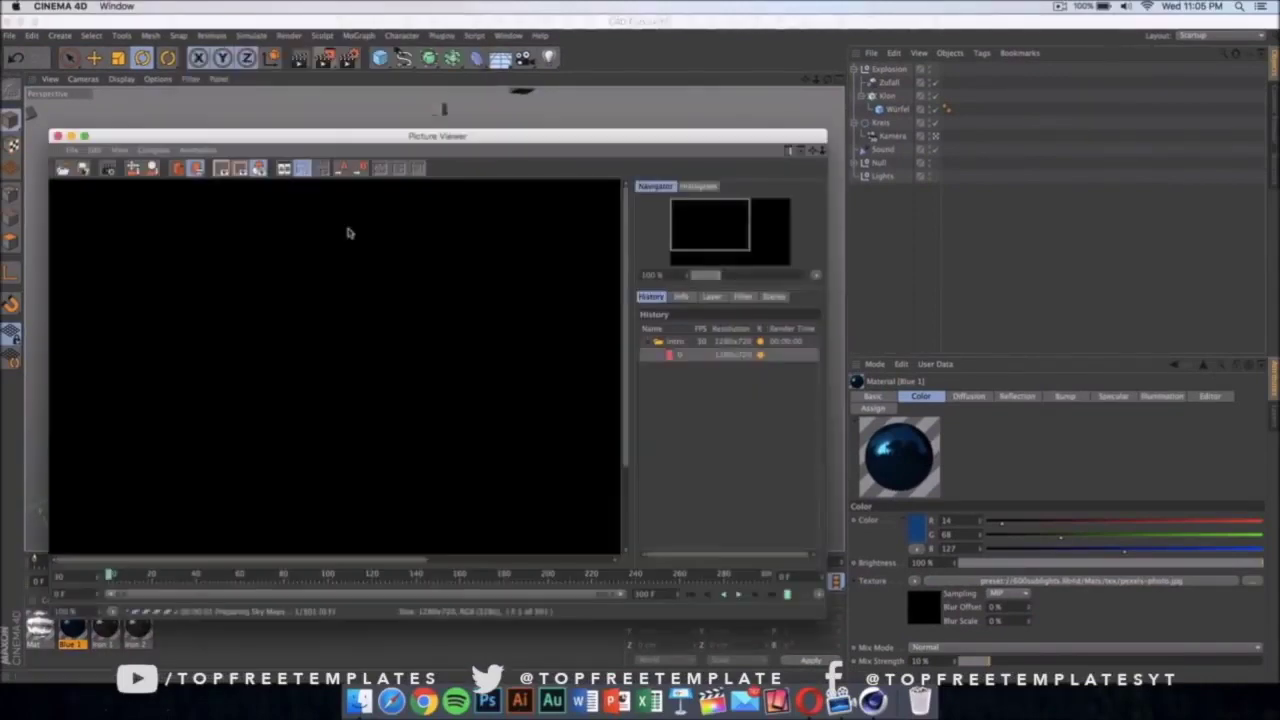
pyautogui.click(57, 135)
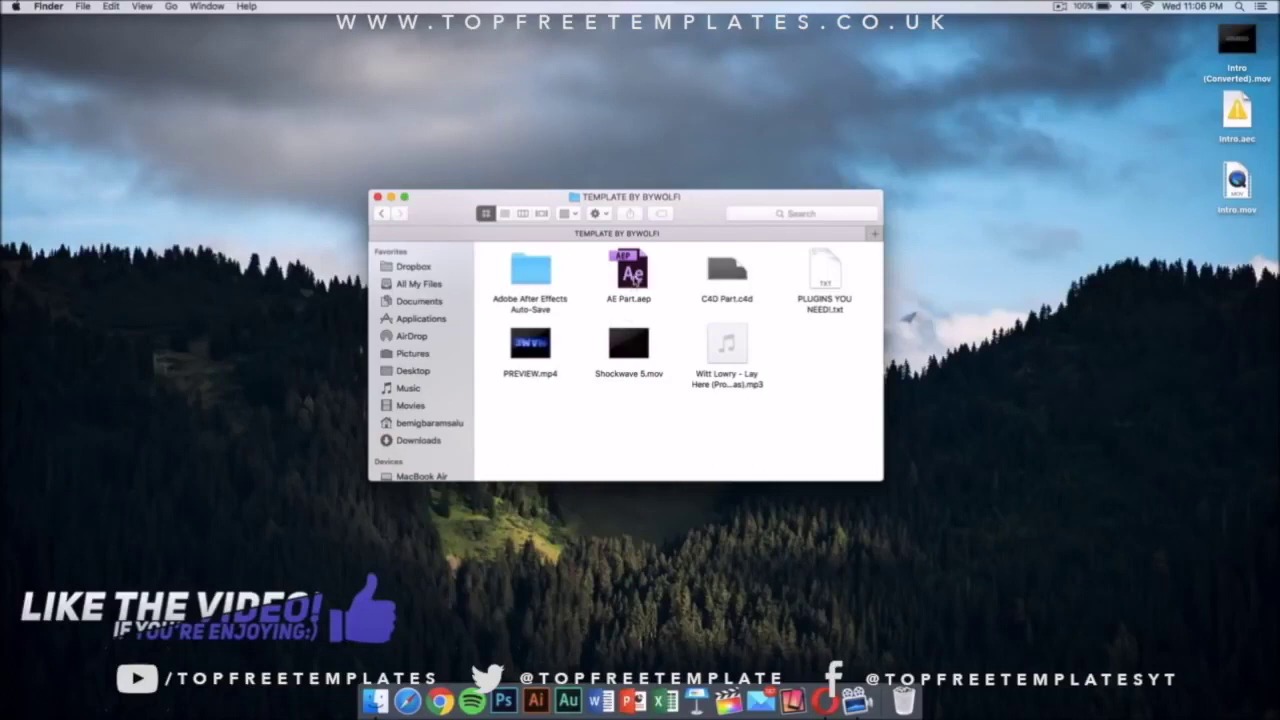
# Open AE Part.aep from the TEMPLATE BY BYWOLFI folder in After Effects.
pyautogui.click(637, 279)
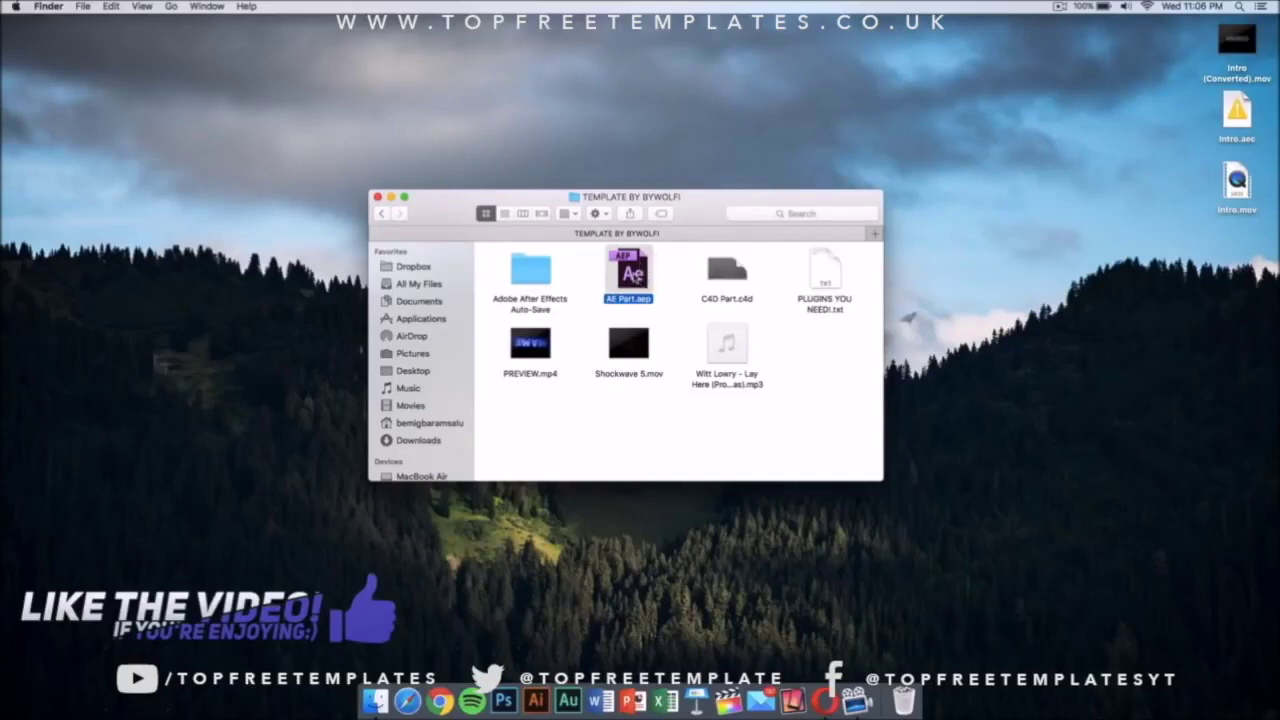
pyautogui.doubleClick(633, 277)
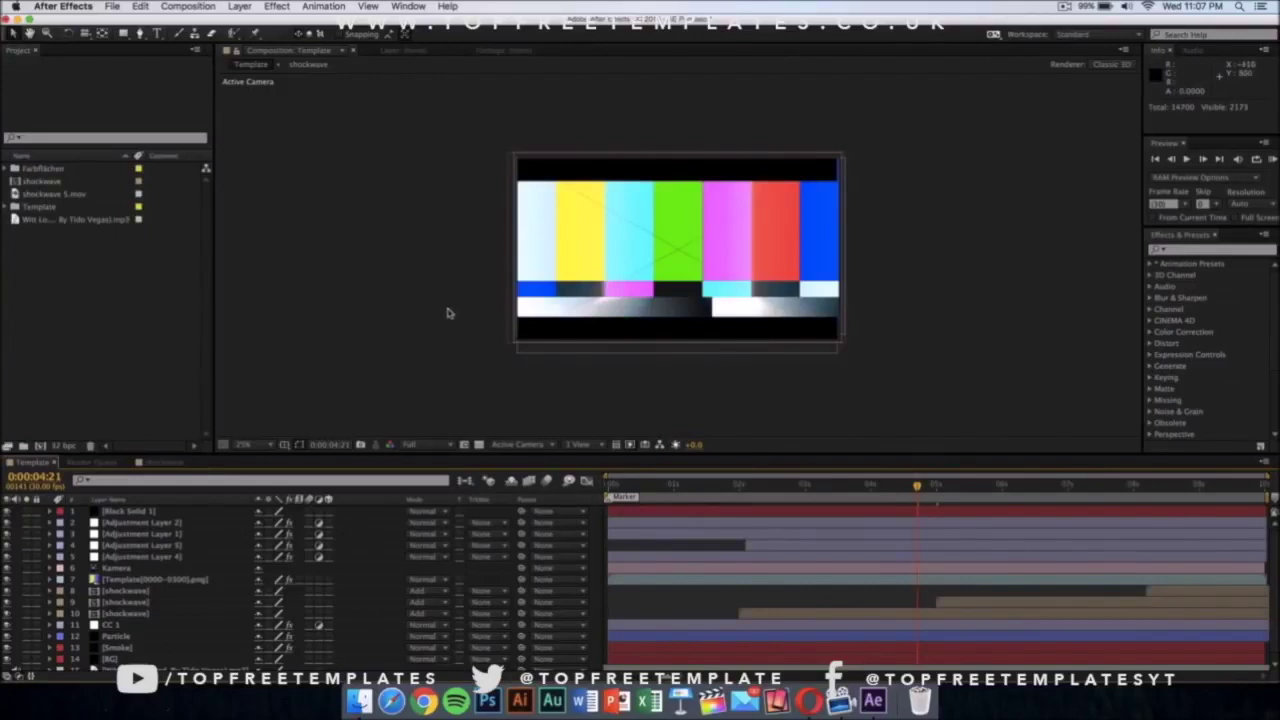
# Replace the Template[0000-0300].png footage with Intro (Converted).mov via Replace Footage > File.
pyautogui.click(6, 207)
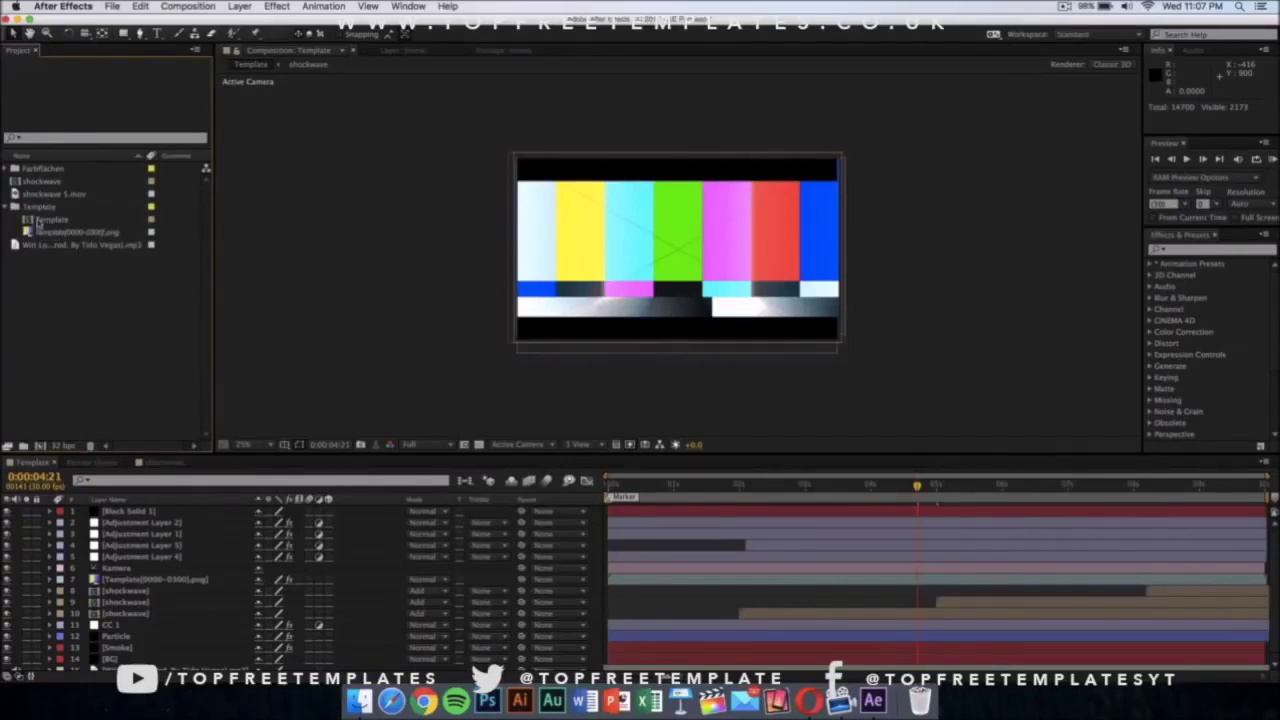
pyautogui.moveTo(40, 207); pyautogui.dragTo(44, 231)
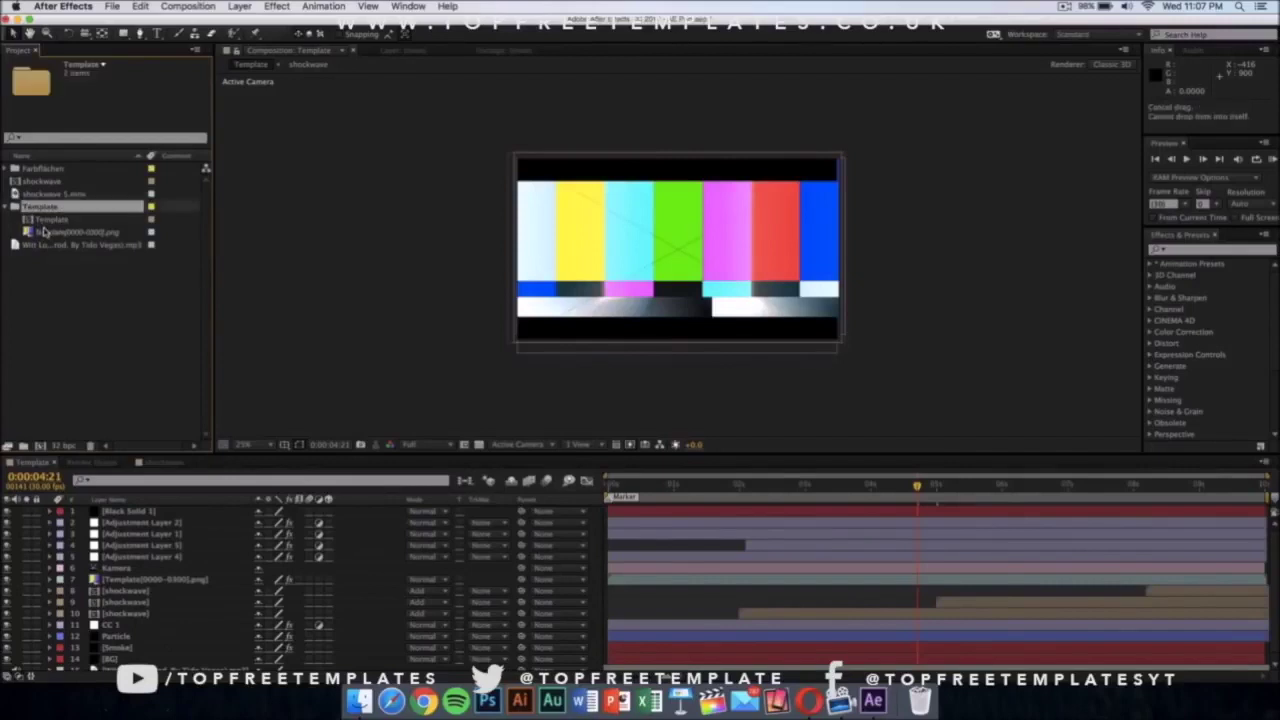
pyautogui.click(44, 231)
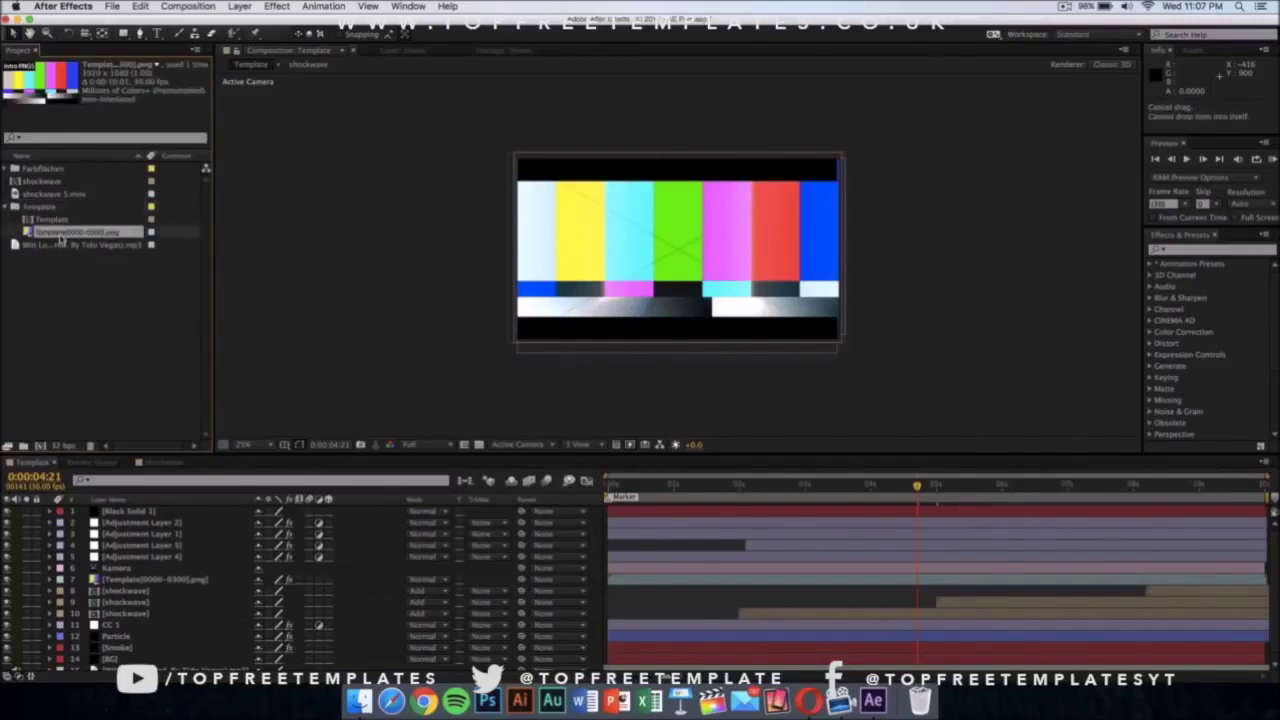
pyautogui.rightClick(60, 233)
pyautogui.click(60, 235)
pyautogui.rightClick(117, 236)
pyautogui.moveTo(205, 337)
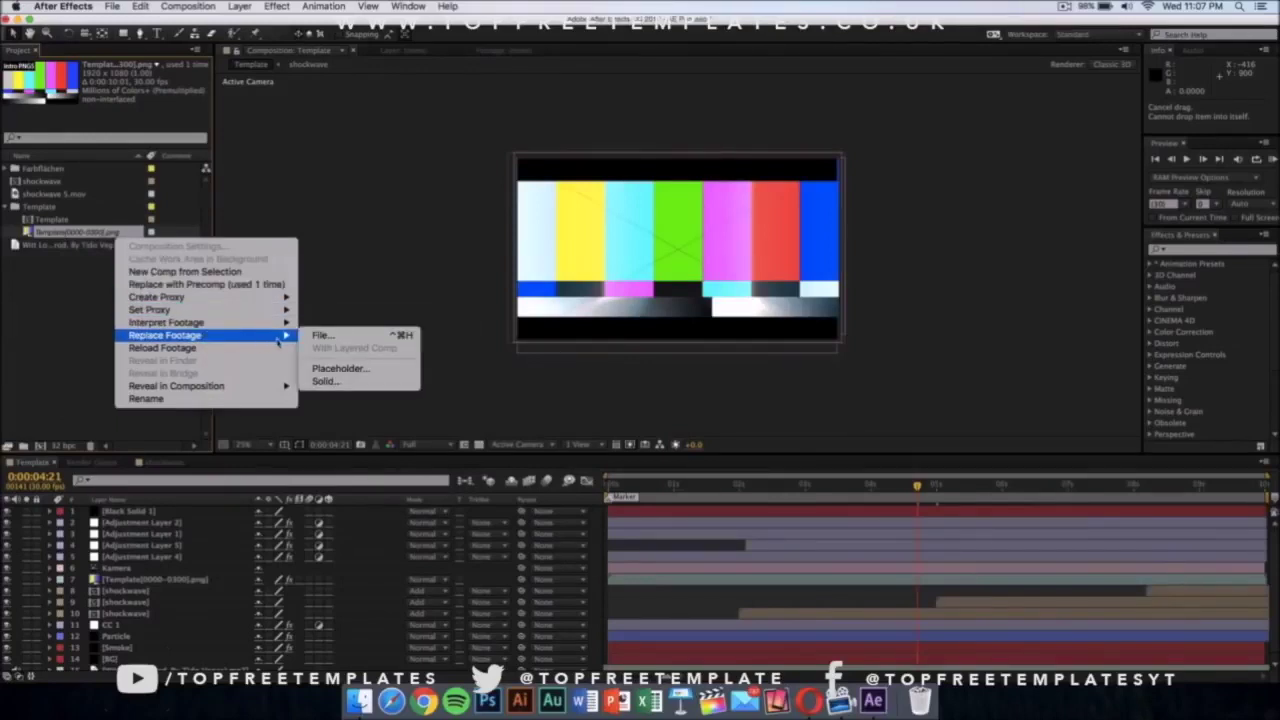
pyautogui.click(343, 338)
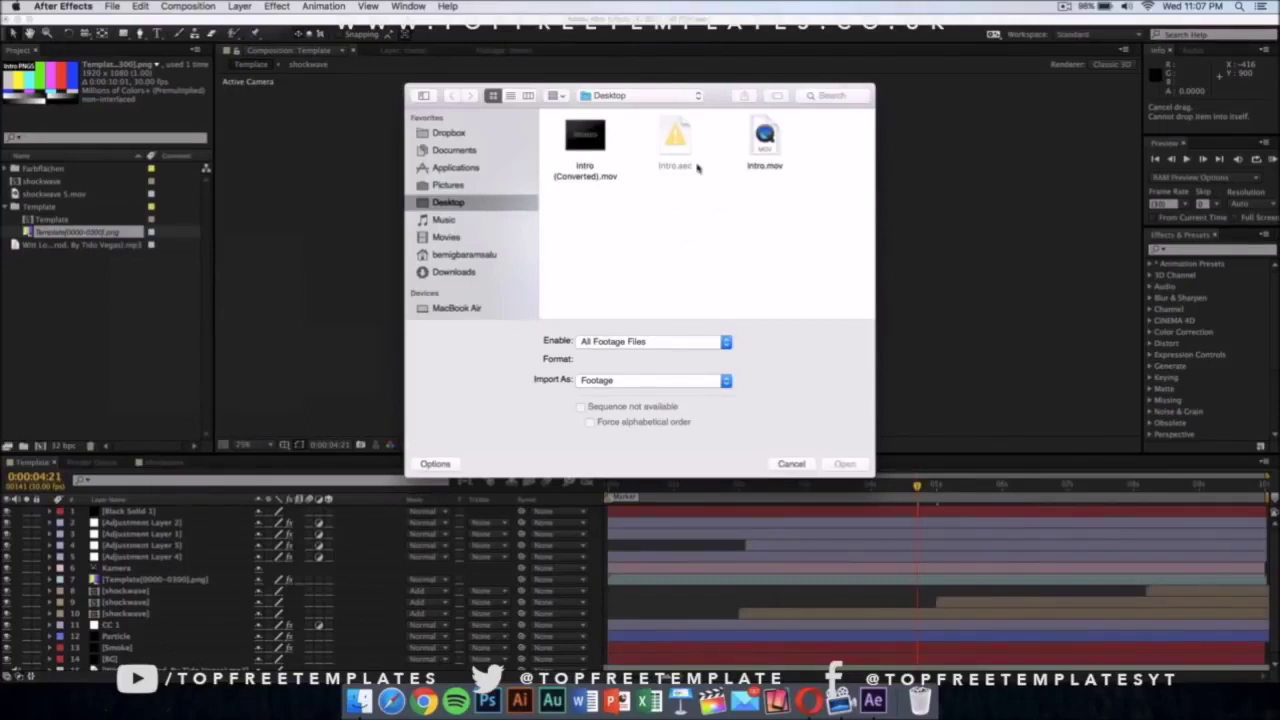
pyautogui.click(598, 176)
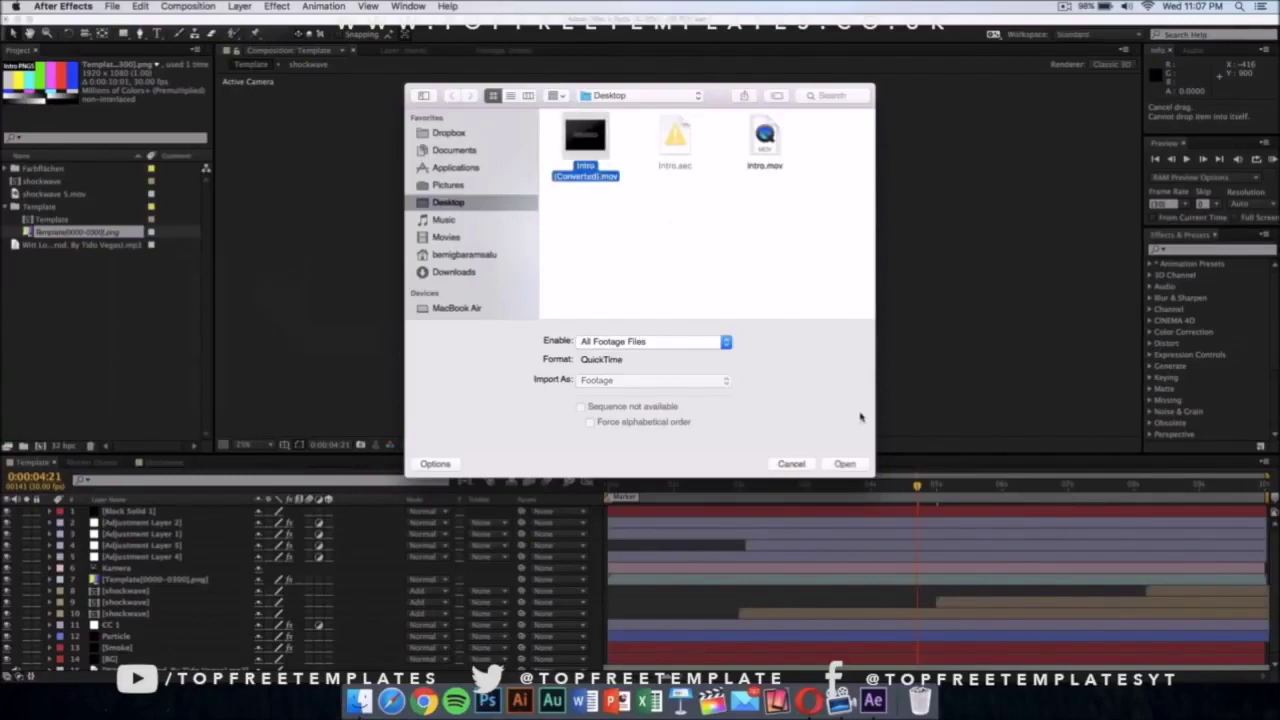
pyautogui.click(845, 464)
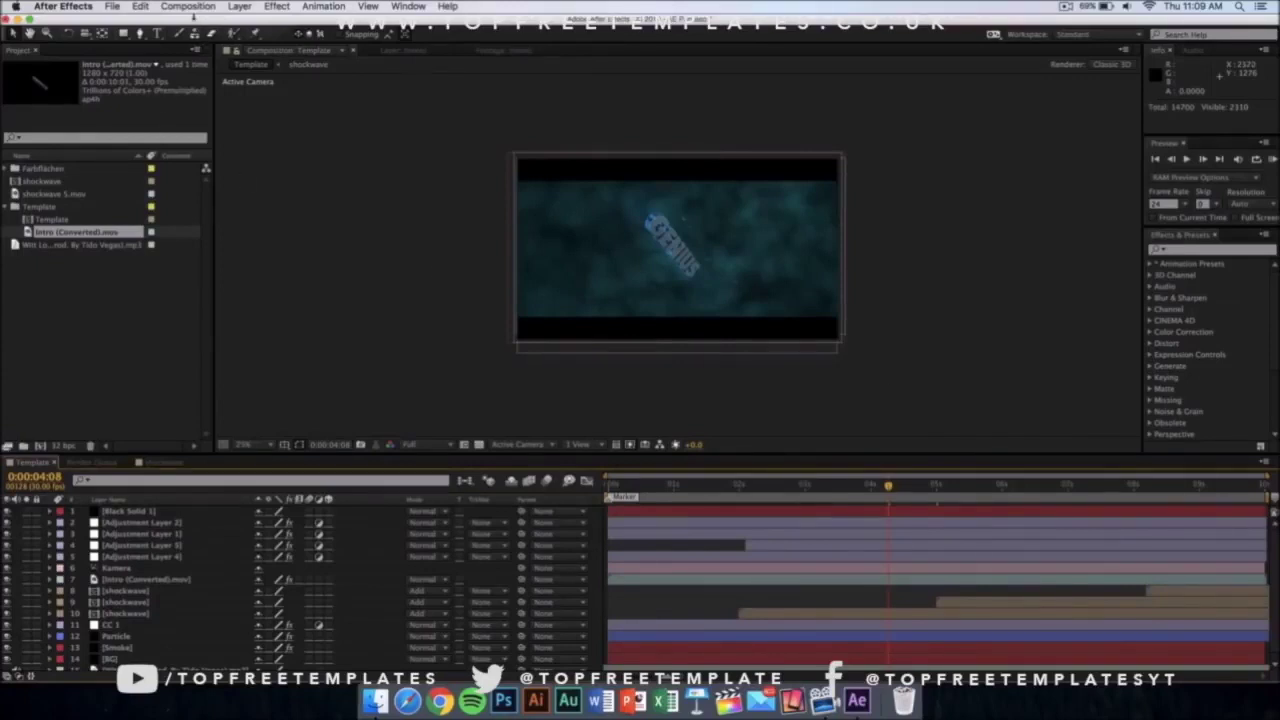
# Add the Template comp to the Render Queue as Template_1.mov on the Desktop and render.
pyautogui.click(196, 7)
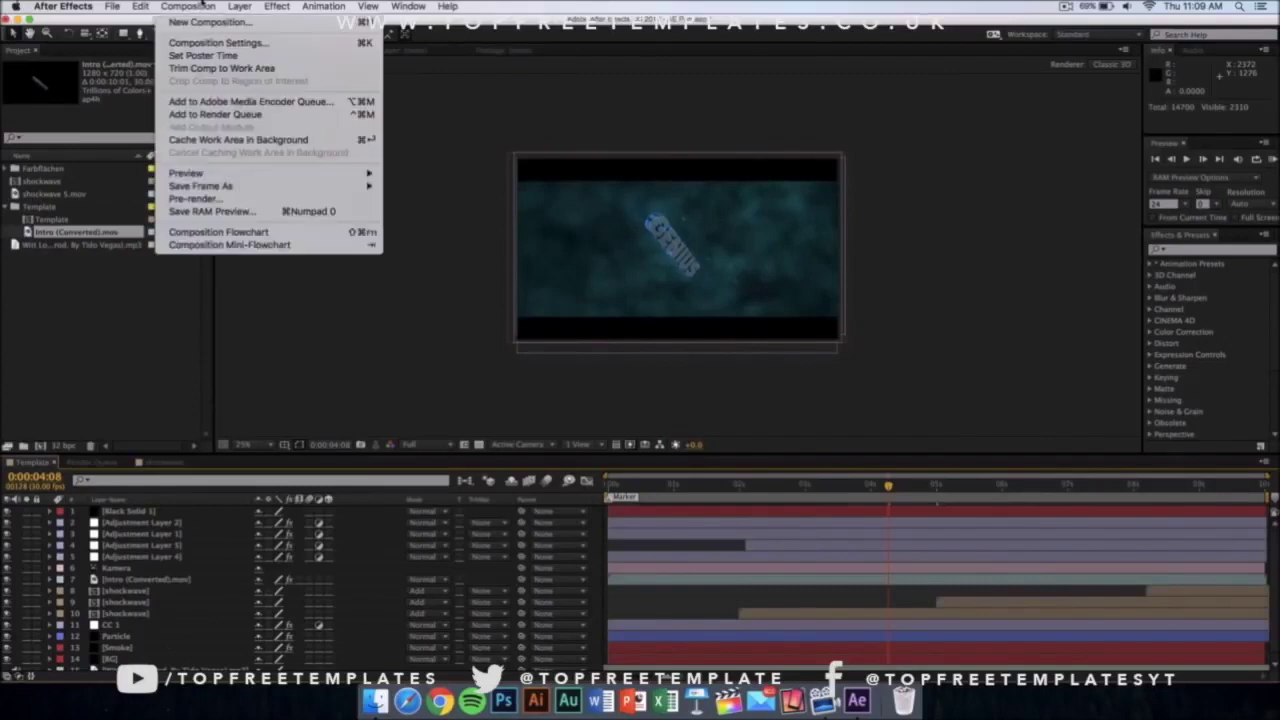
pyautogui.click(227, 116)
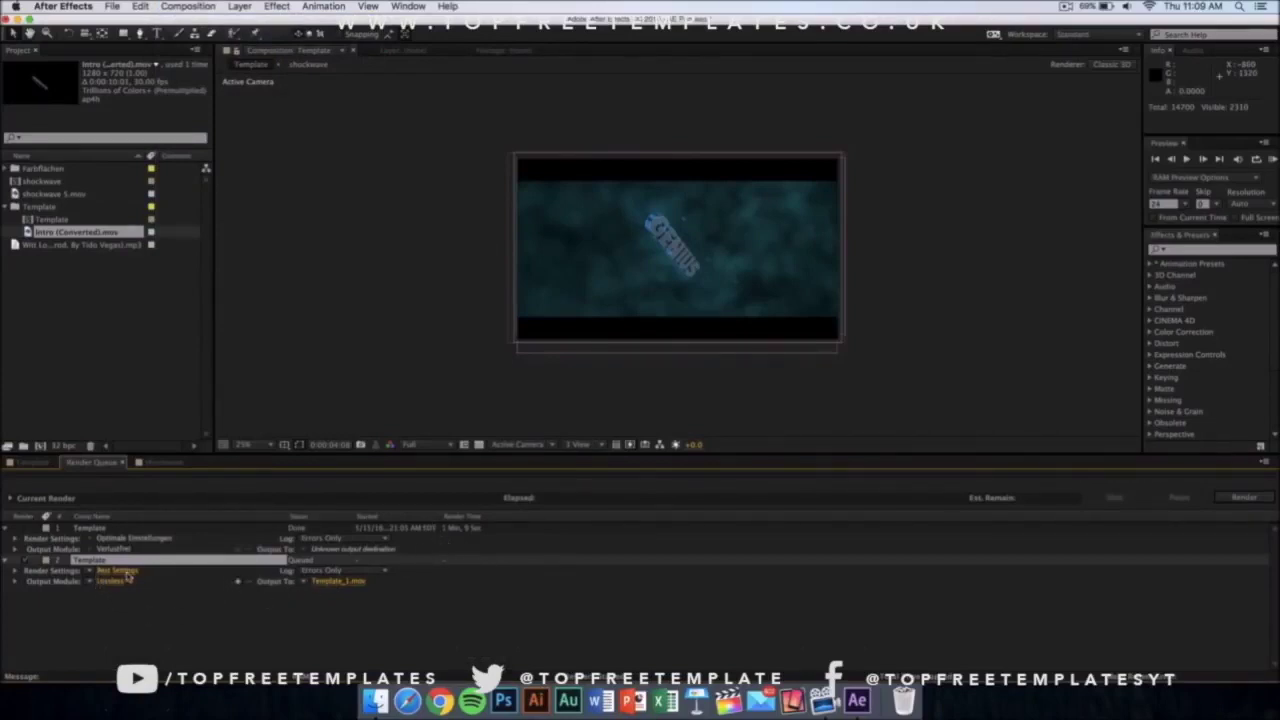
pyautogui.click(345, 587)
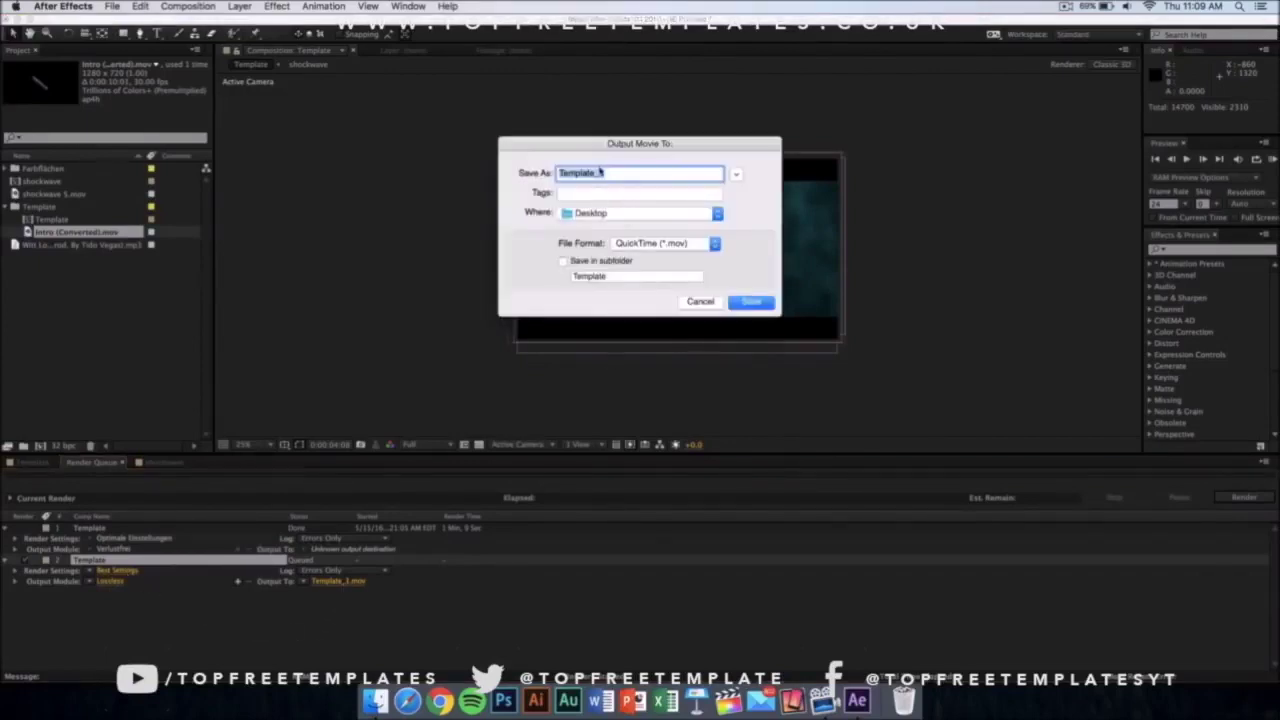
pyautogui.click(594, 214)
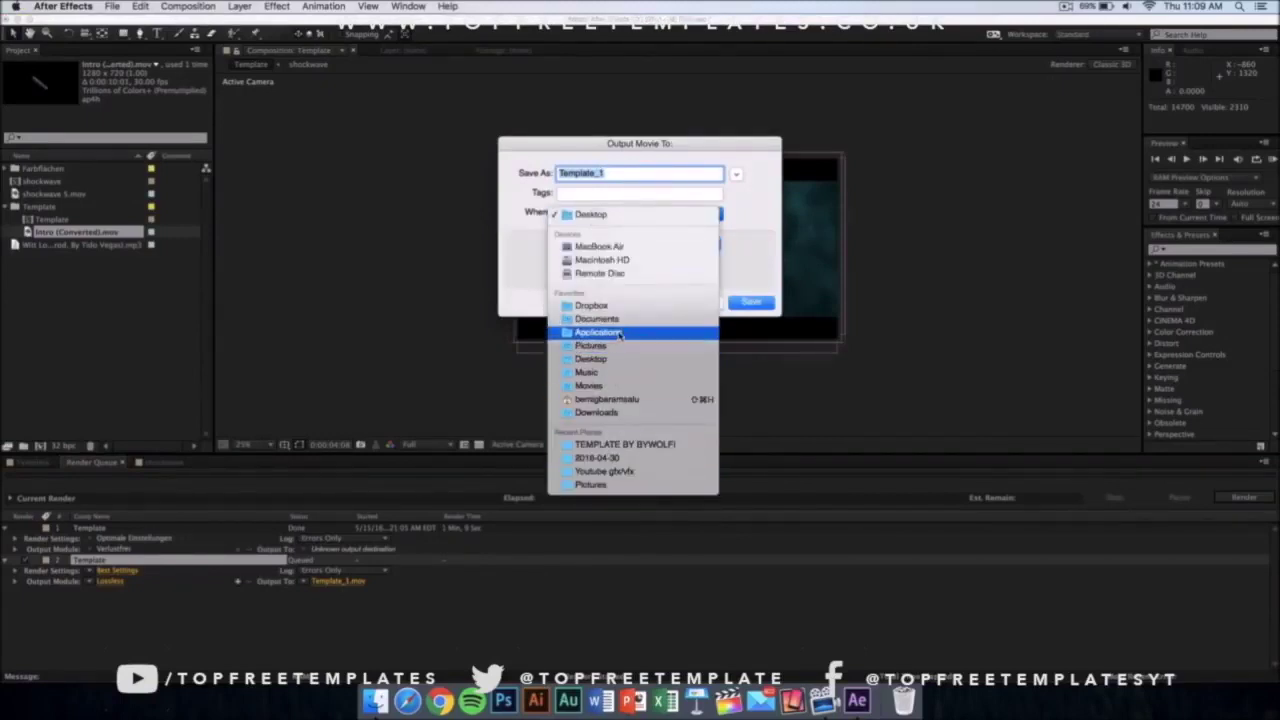
pyautogui.click(770, 243)
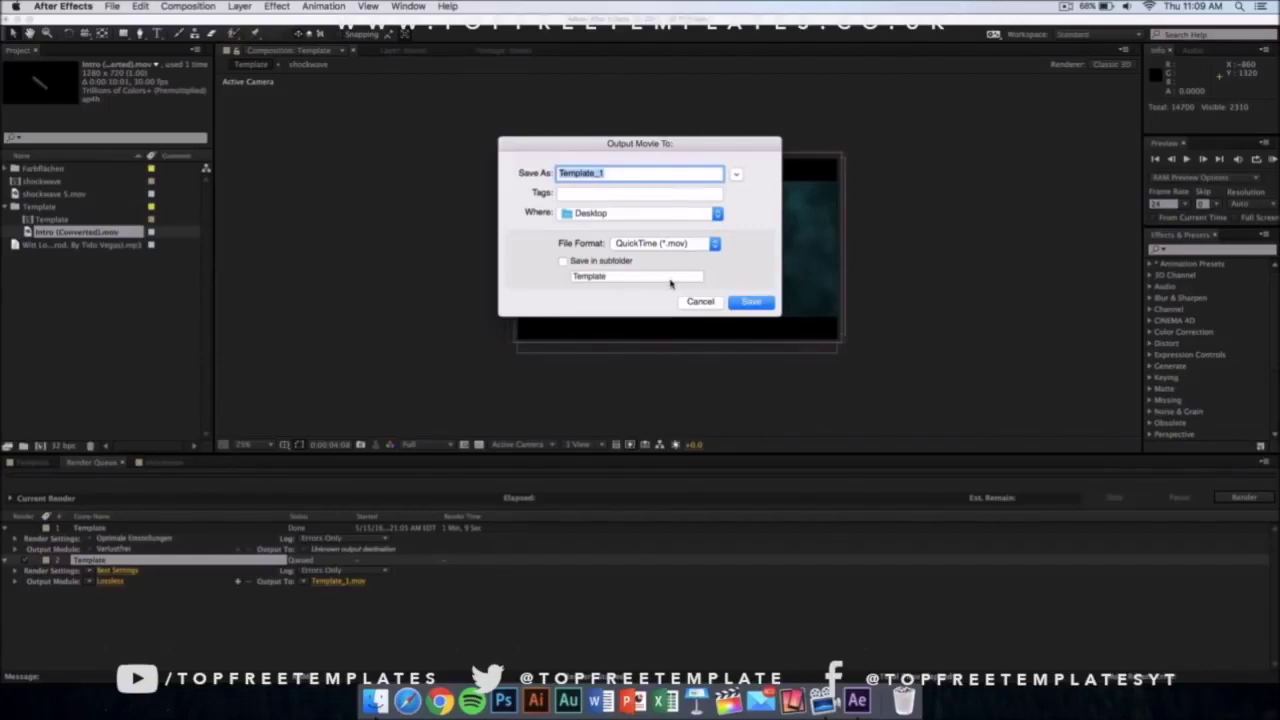
pyautogui.click(760, 302)
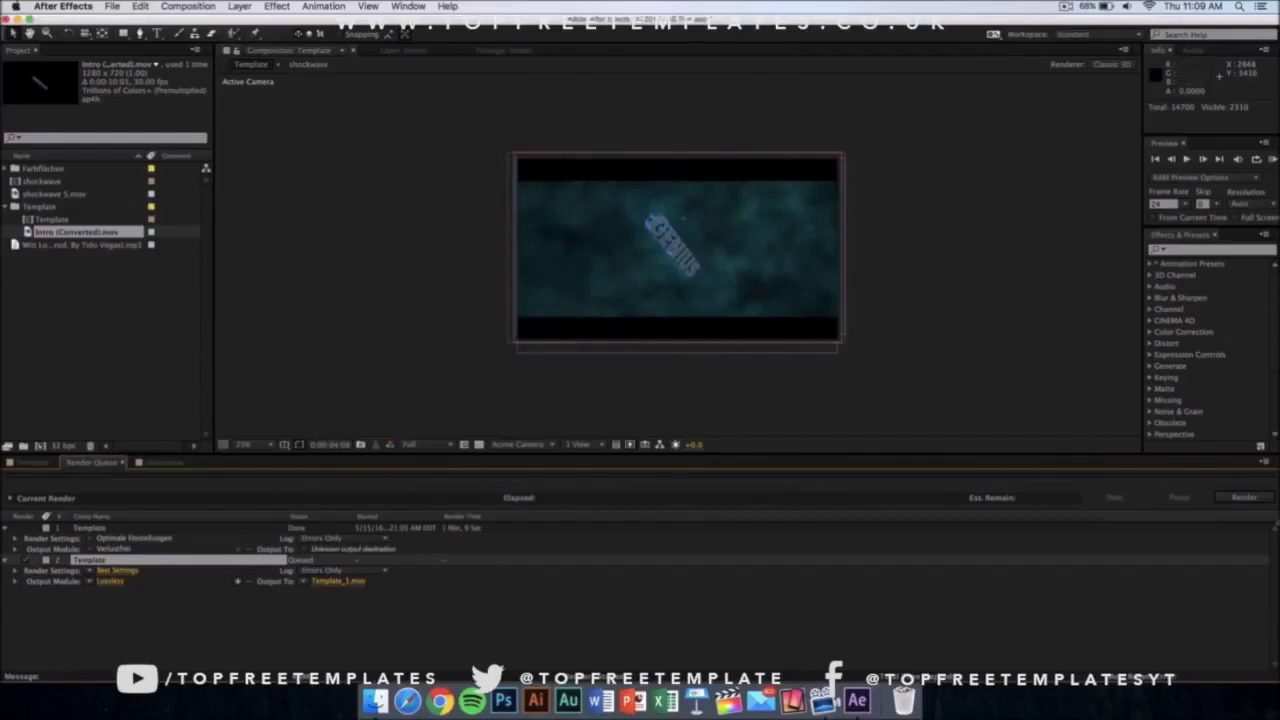
pyautogui.click(1241, 499)
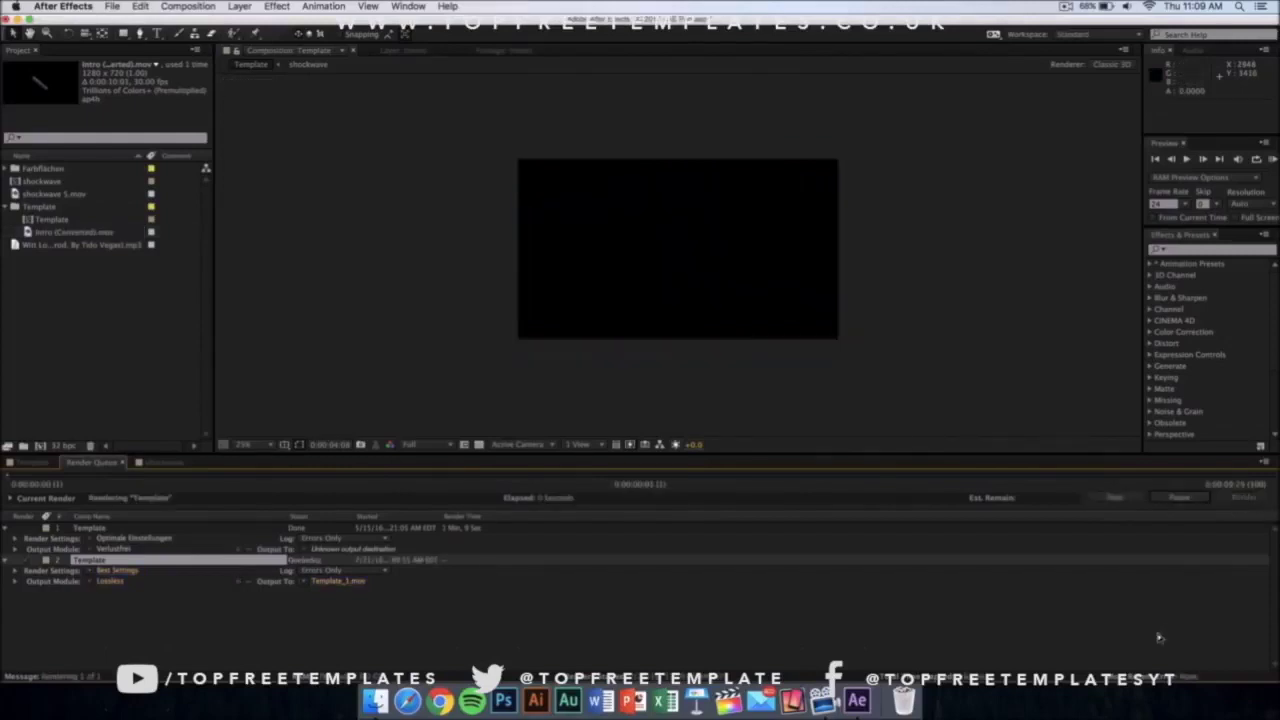